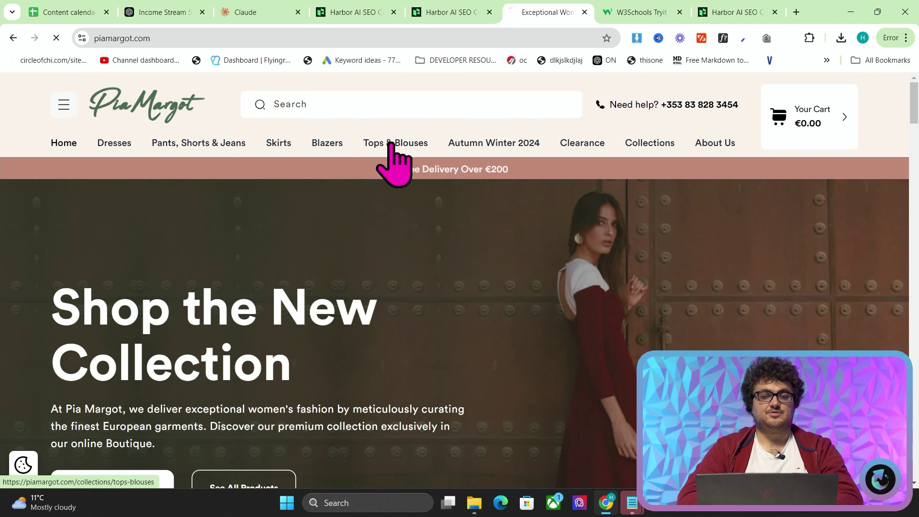
Go to Tops & Blouses on the Pia Margot site and scroll down and back through its products
left_click(391, 143)
scroll(457, 268, "down", 1)
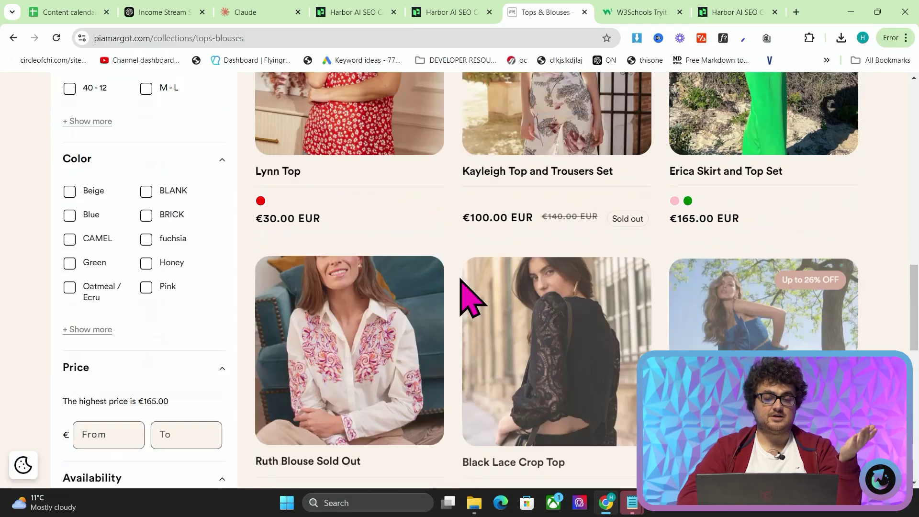
scroll(469, 297, "down", 3)
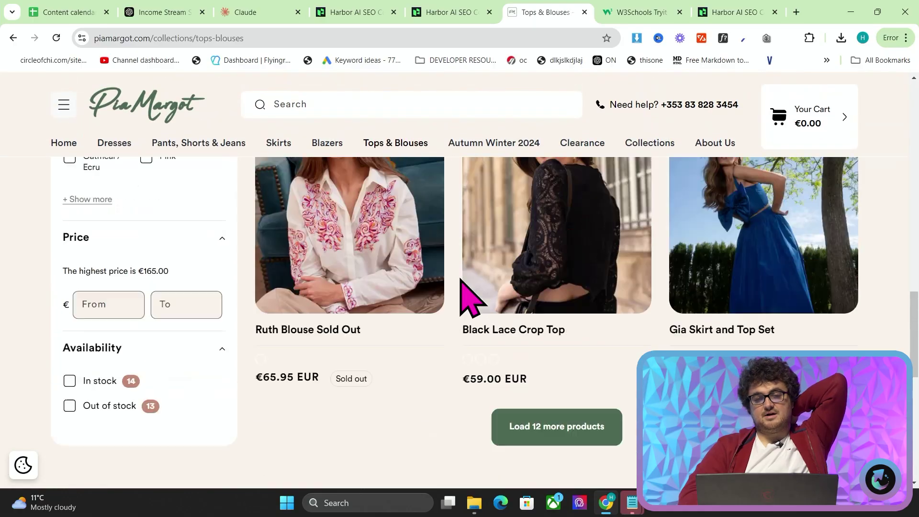
scroll(467, 293, "up", 8)
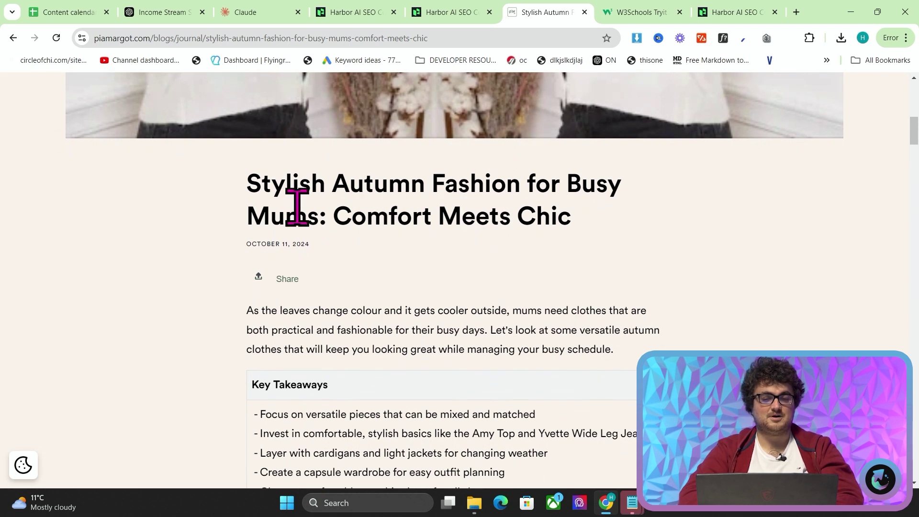
Select the autumn fashion article from its title down to 'Happy styling!'
scroll(257, 129, "down", 1)
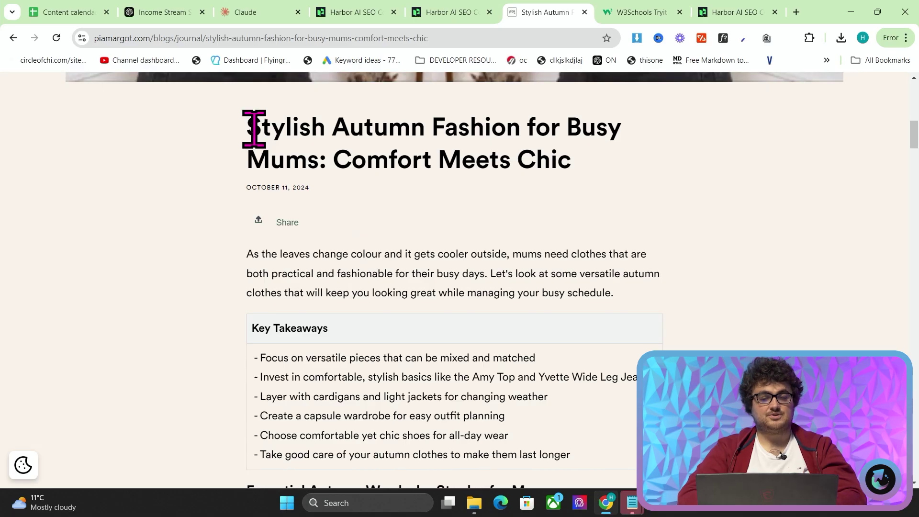
left_click_drag(253, 128, 529, 338)
scroll(531, 342, "down", 10)
scroll(524, 325, "down", 20)
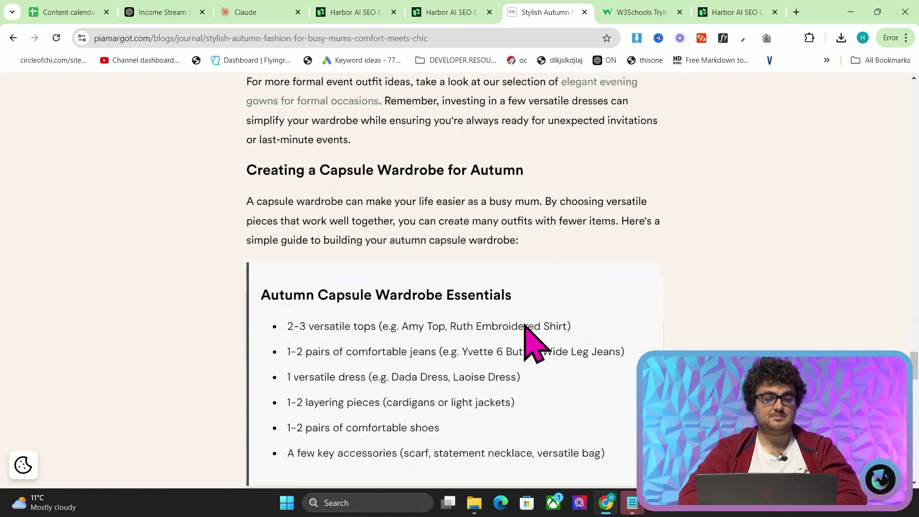
scroll(523, 323, "down", 15)
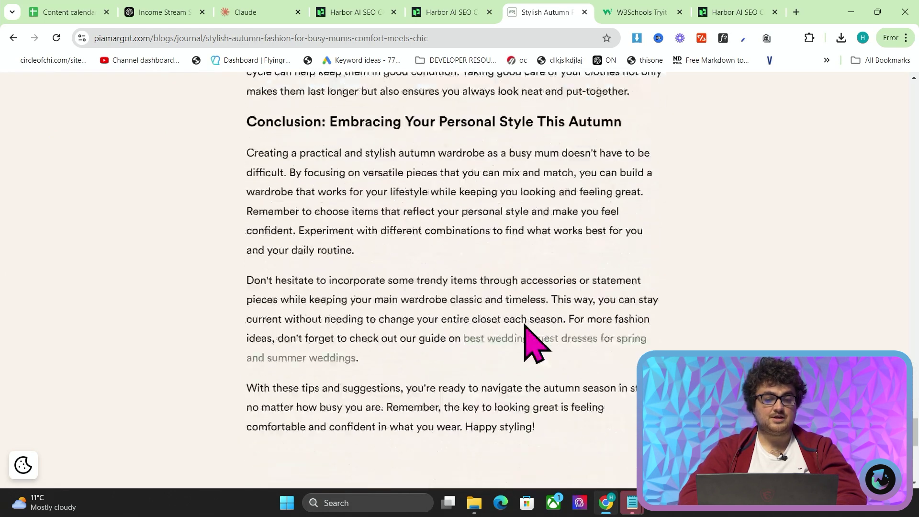
left_click(545, 395, "shift")
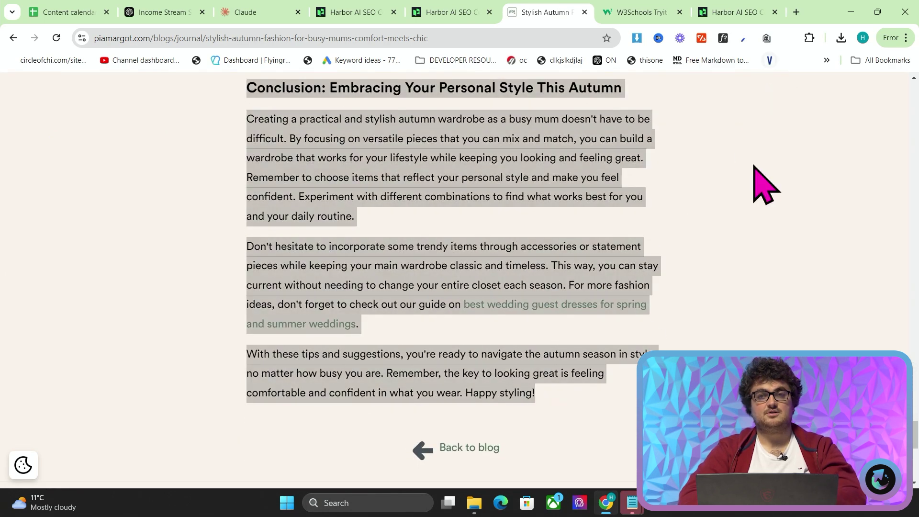
Scan the pasted article in GPTZero and review its uncertain human classification verdict
left_click(796, 12)
type("gptzero.me")
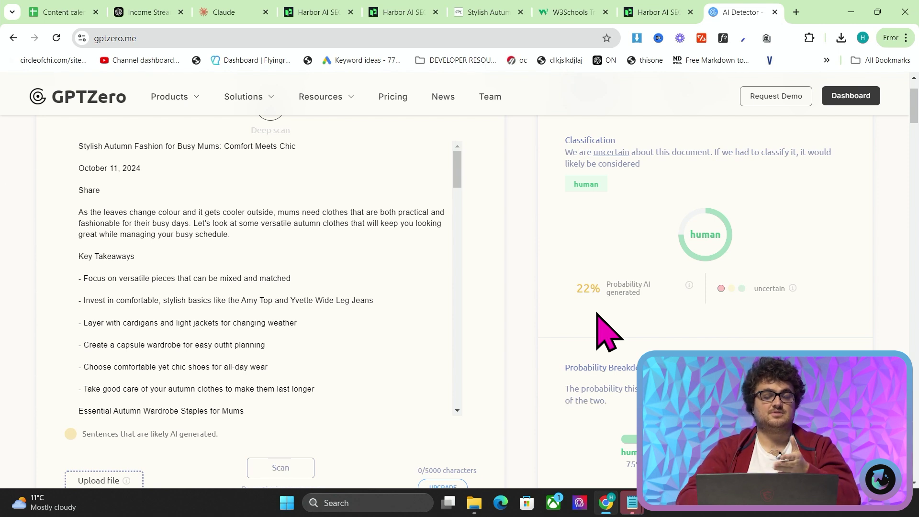
scroll(604, 330, "up", 1)
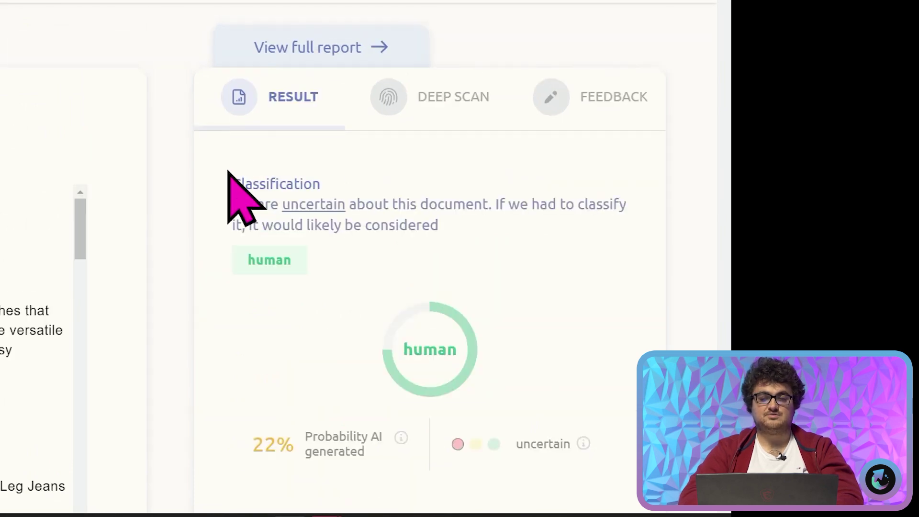
left_click_drag(227, 170, 329, 268)
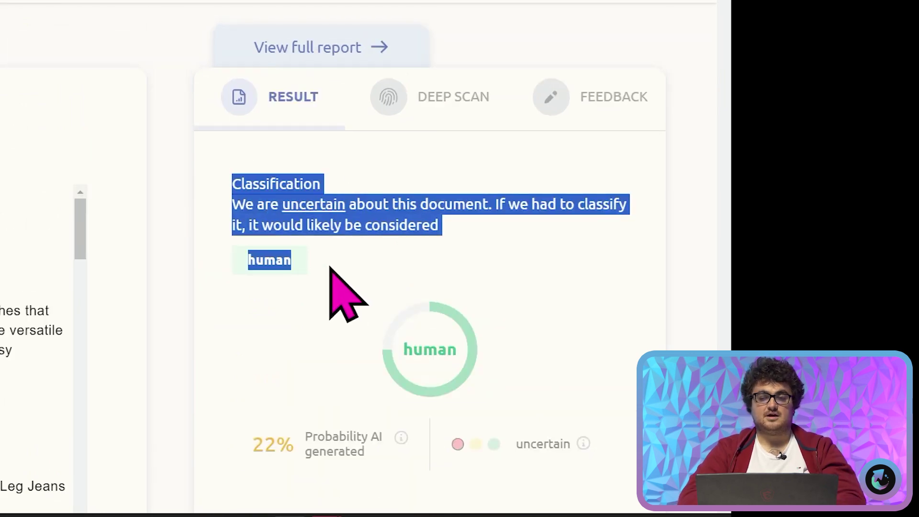
scroll(366, 340, "down", 3)
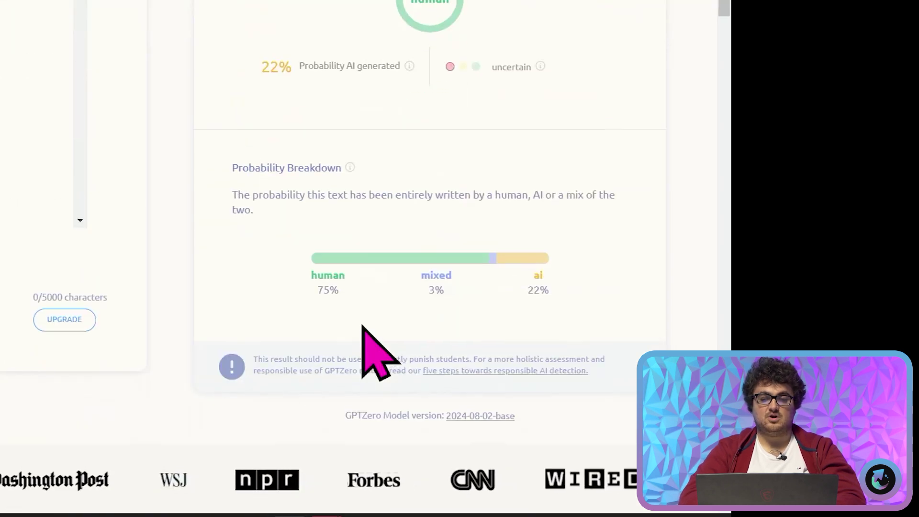
scroll(434, 190, "up", 3)
left_click(432, 28)
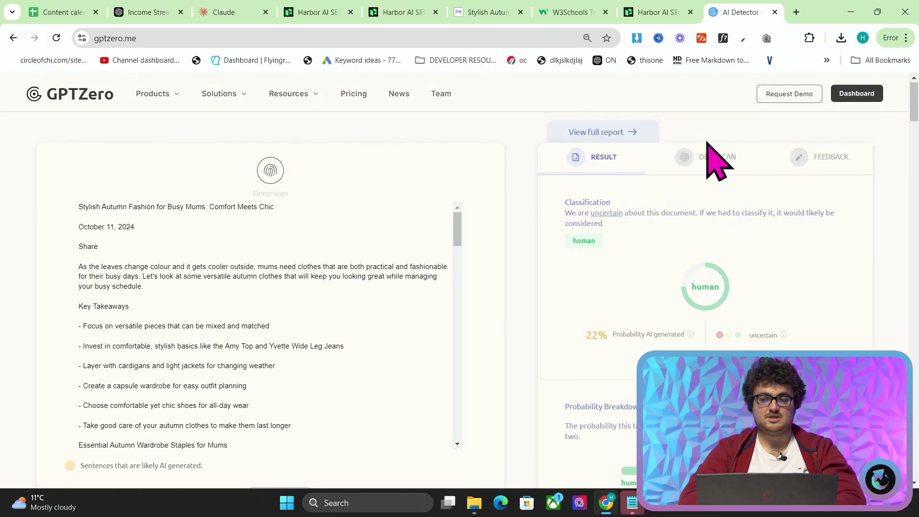
View GPTZero's sentence-level deep scan, rating the article 22% likely AI
left_click(715, 158)
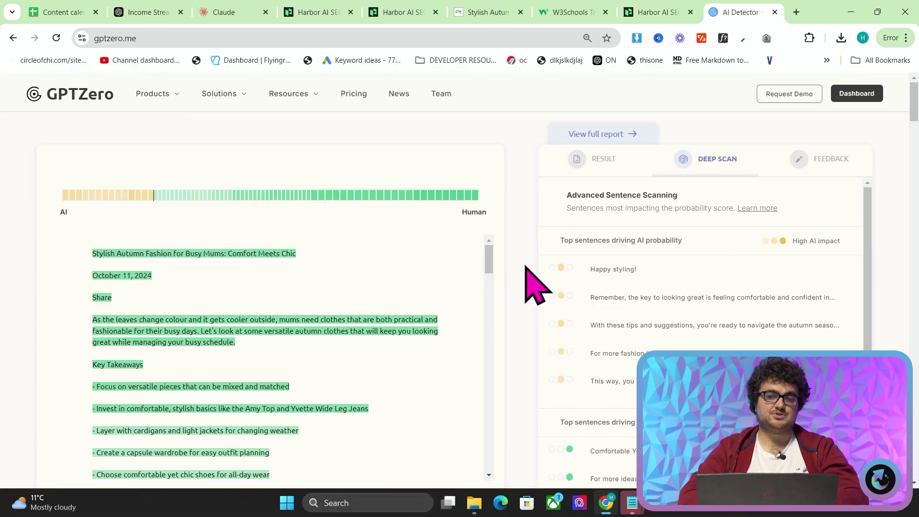
scroll(526, 267, "down", 2)
scroll(526, 268, "up", 2)
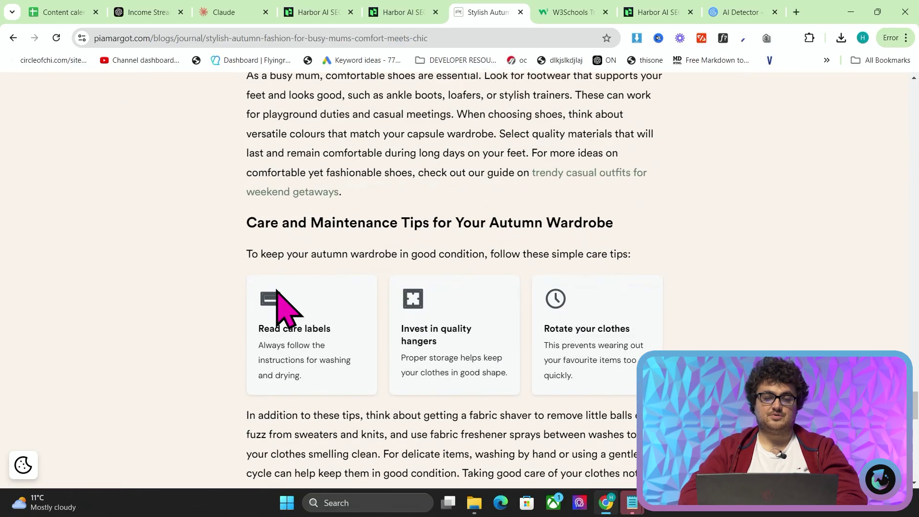
Highlight the three care-tip cards in the autumn article, then clear the highlight
left_click_drag(255, 299, 577, 362)
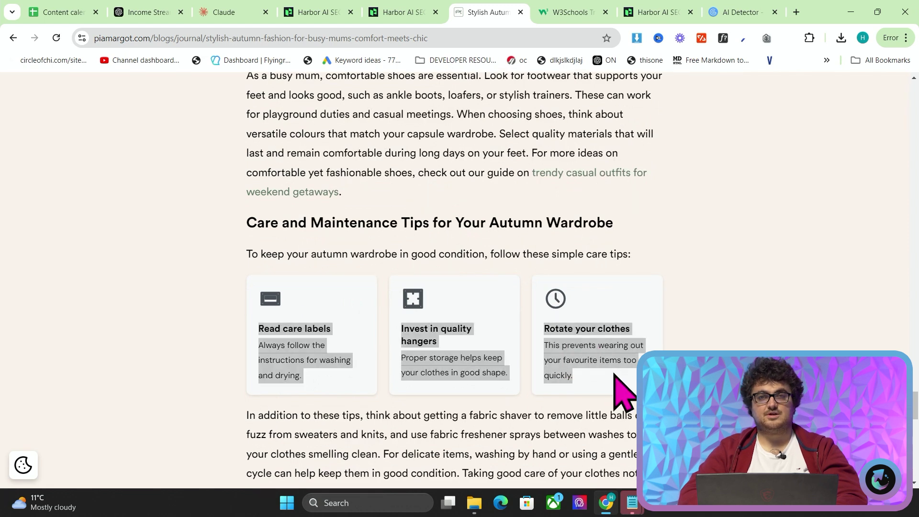
scroll(547, 335, "up", 1)
scroll(548, 338, "up", 1, "ctrl")
scroll(549, 337, "down", 3)
scroll(548, 337, "up", 1)
left_click(498, 311)
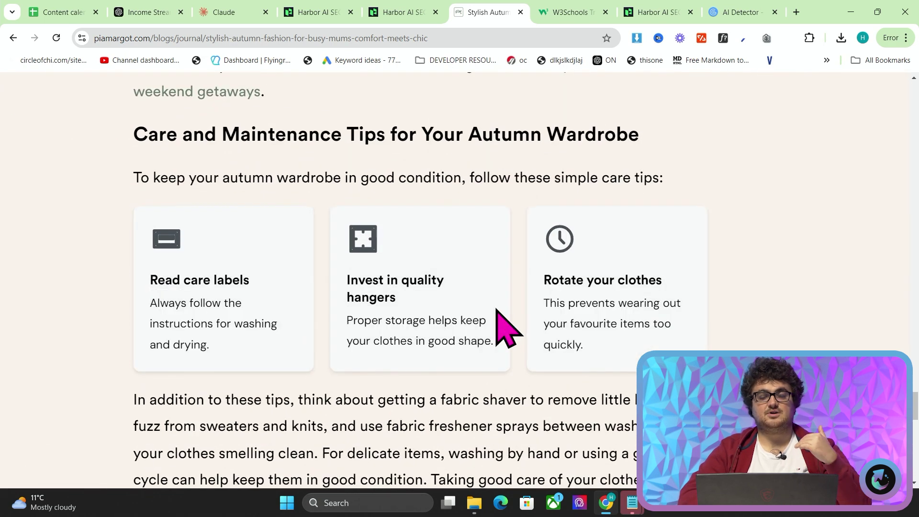
scroll(497, 310, "down", 2, "ctrl")
scroll(497, 310, "up", 10)
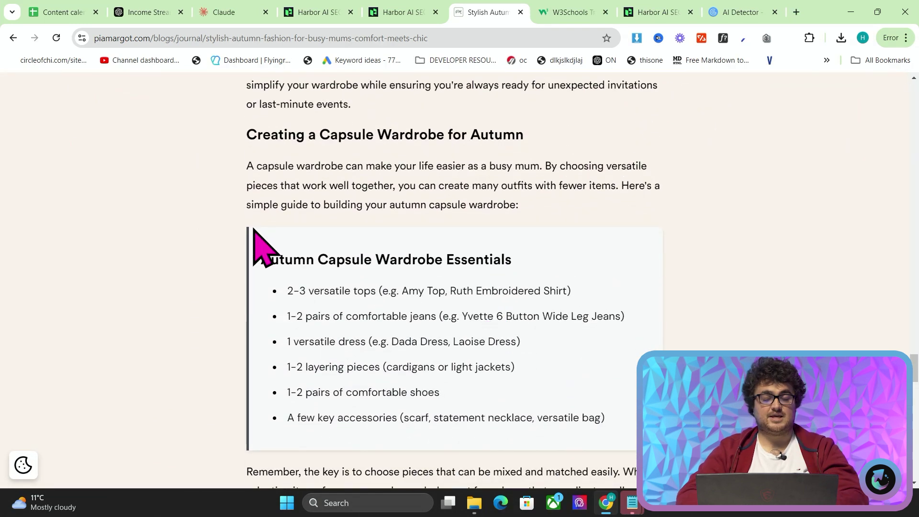
Highlight the Autumn Capsule Wardrobe Essentials list and scroll back up the post
left_click_drag(257, 239, 625, 410)
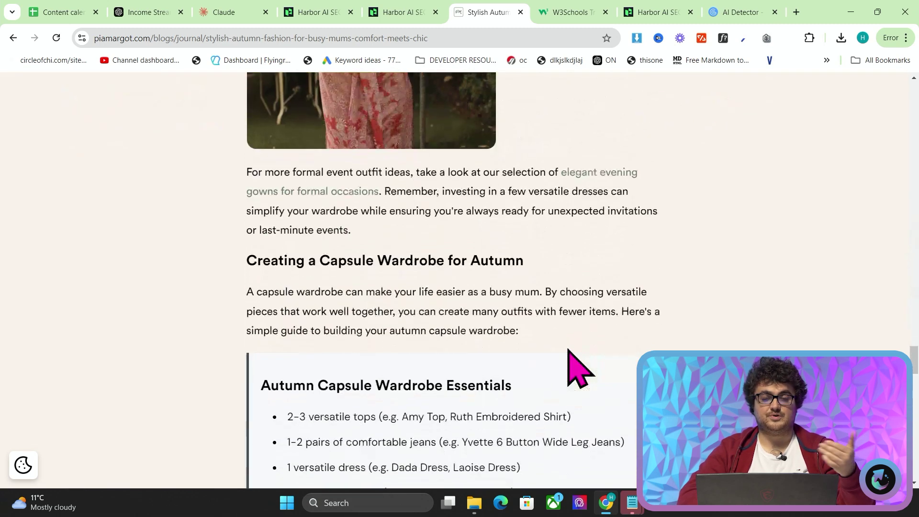
scroll(570, 350, "down", 4)
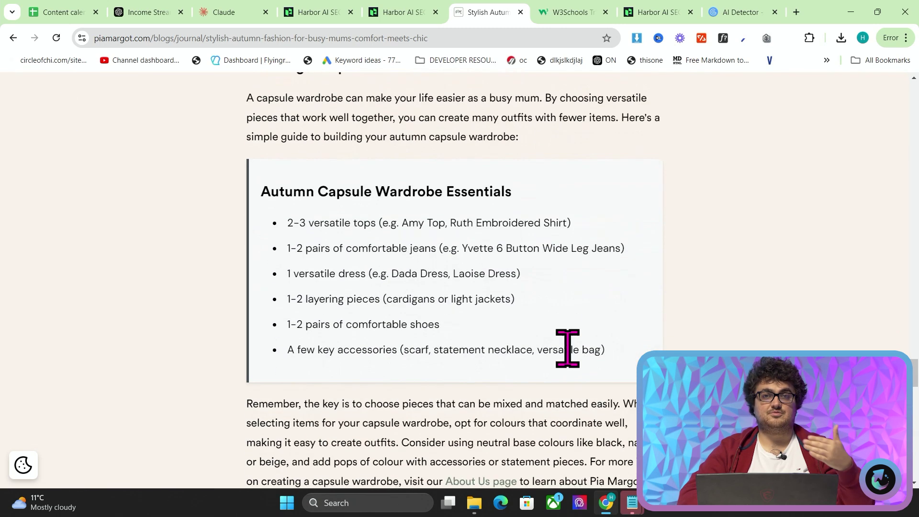
scroll(570, 352, "up", 2)
scroll(569, 352, "up", 3)
scroll(578, 368, "up", 1)
scroll(578, 369, "up", 1)
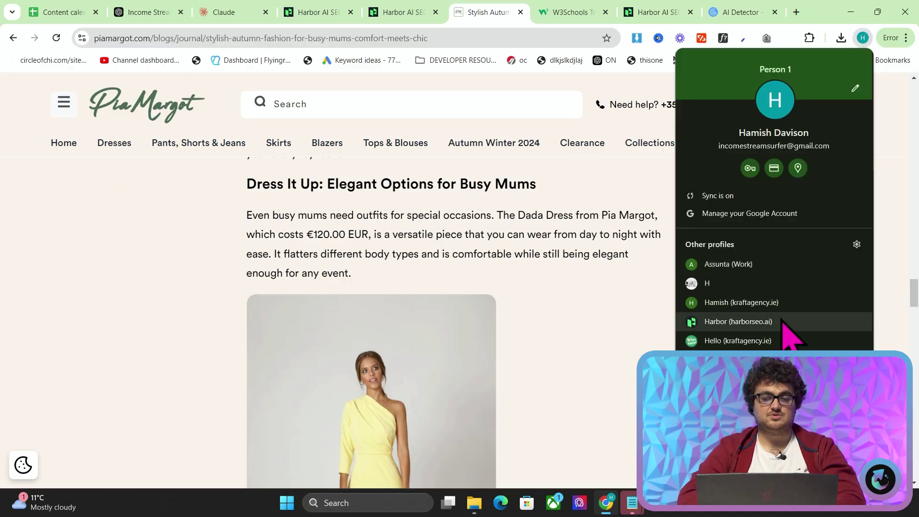
Open Search Console under another profile to check whether the article URL is on Google
left_click(745, 308)
type("sea")
key("Return")
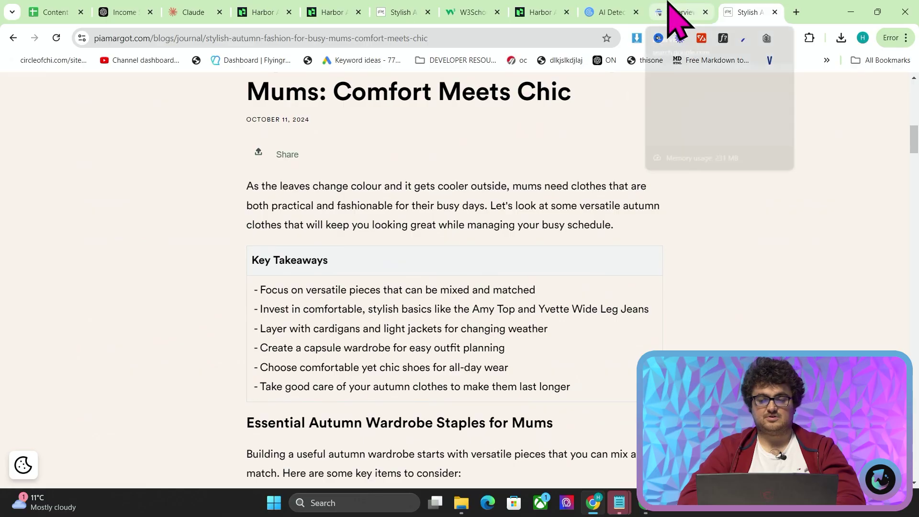
left_click(667, 12)
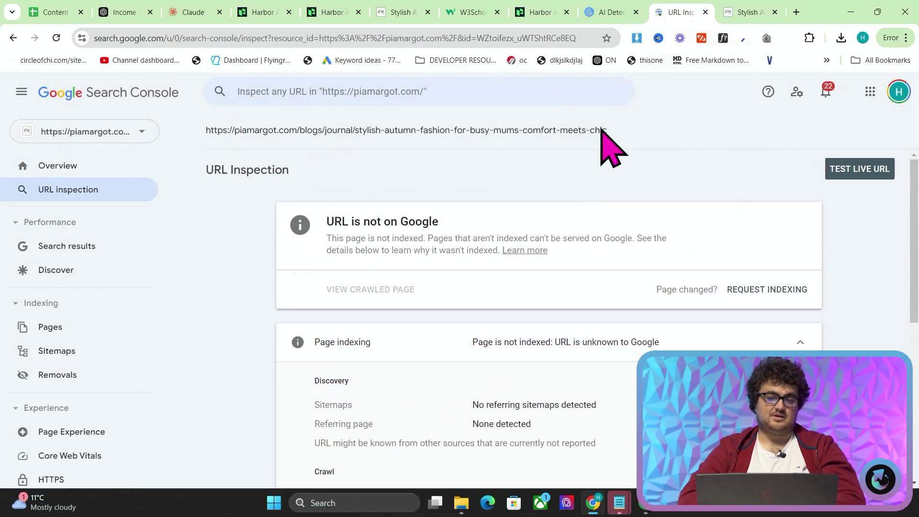
left_click(749, 9)
scroll(674, 225, "down", 8)
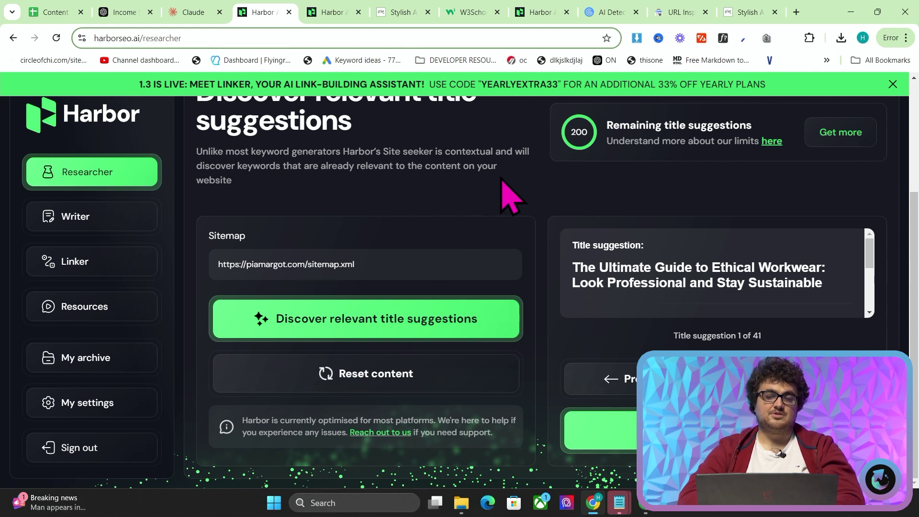
Select the 'Blazer Guide' words of Harbor's title suggestion 2
scroll(478, 187, "up", 1)
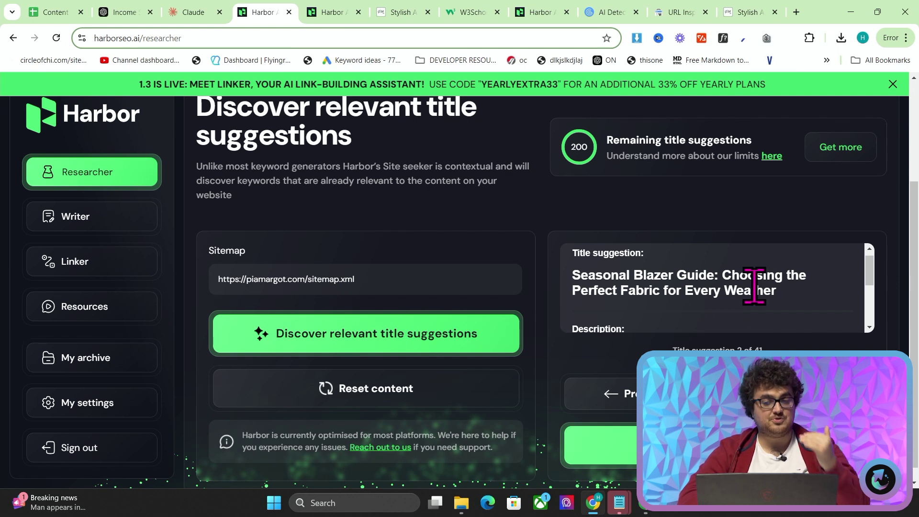
left_click_drag(714, 275, 618, 276)
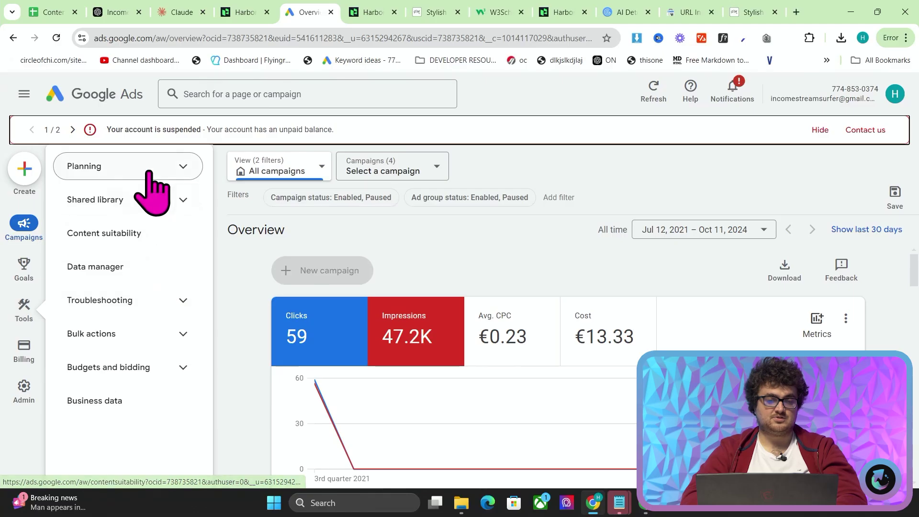
Open Keyword Planner, target United Kingdom, and get keyword ideas for 'blazer fabric'
left_click(149, 170)
left_click(142, 205)
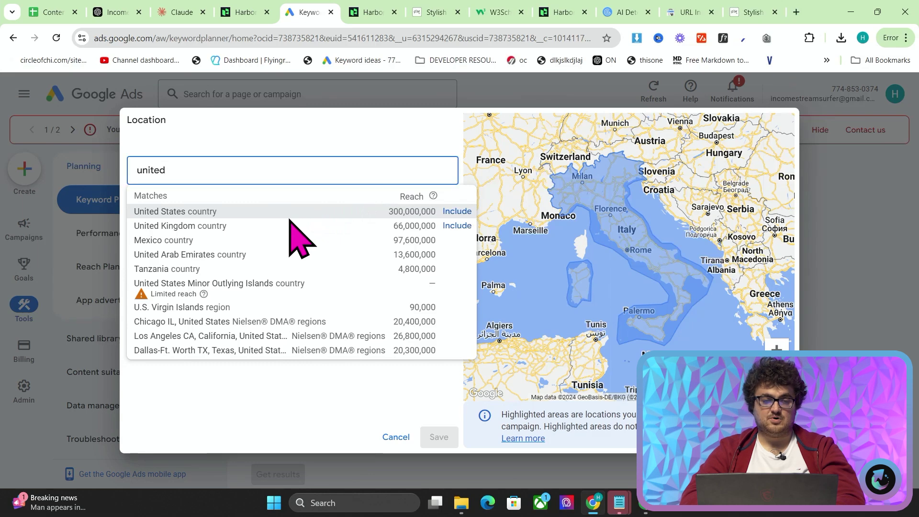
left_click(290, 225)
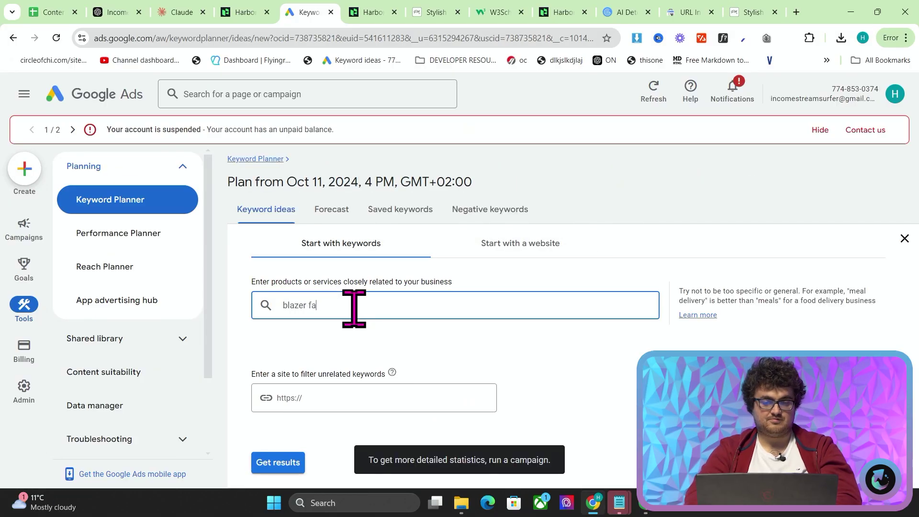
type("lazer fabric")
key("Return")
key("Return")
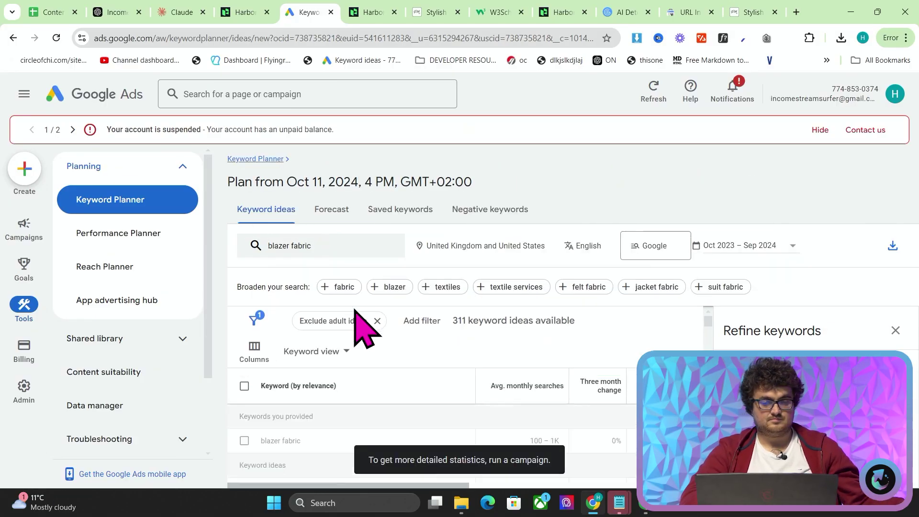
Scroll the ideas and highlight 'jersey knit blazer womens' and 'lightweight cotton blazer women's'
scroll(404, 335, "down", 1)
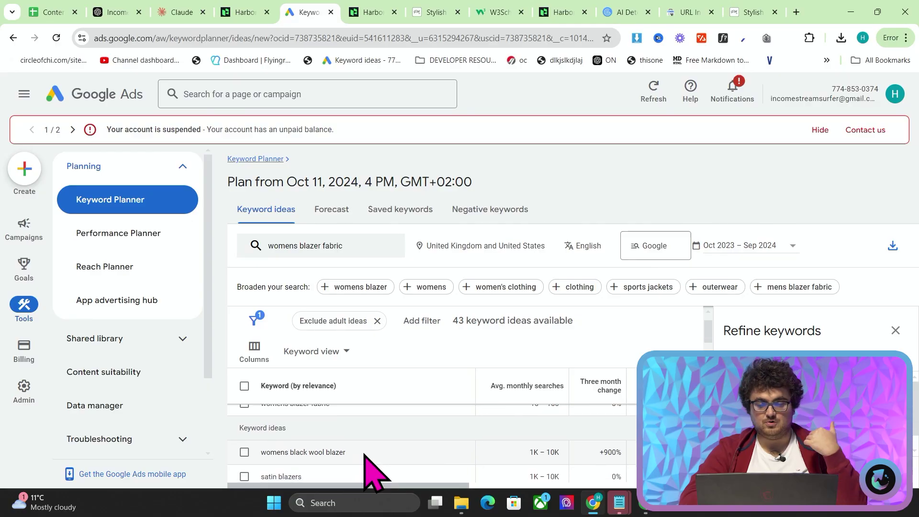
scroll(364, 455, "down", 1)
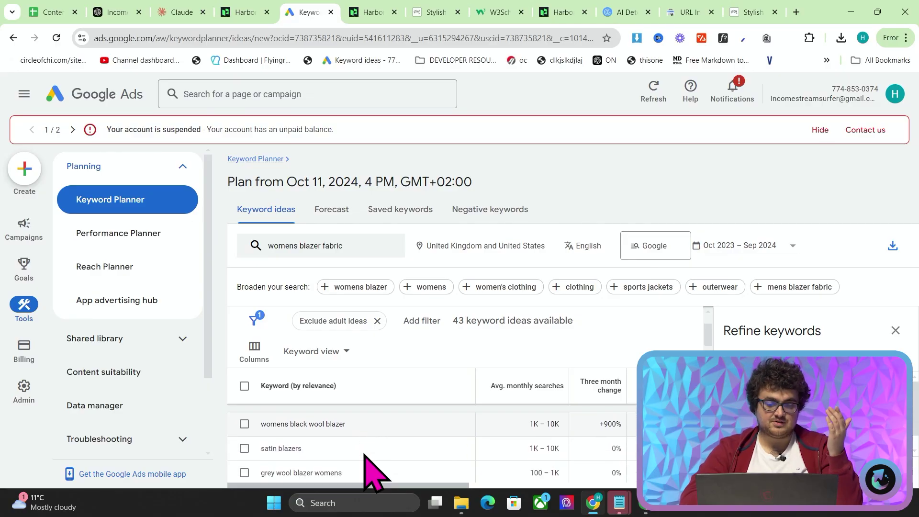
scroll(365, 455, "down", 2)
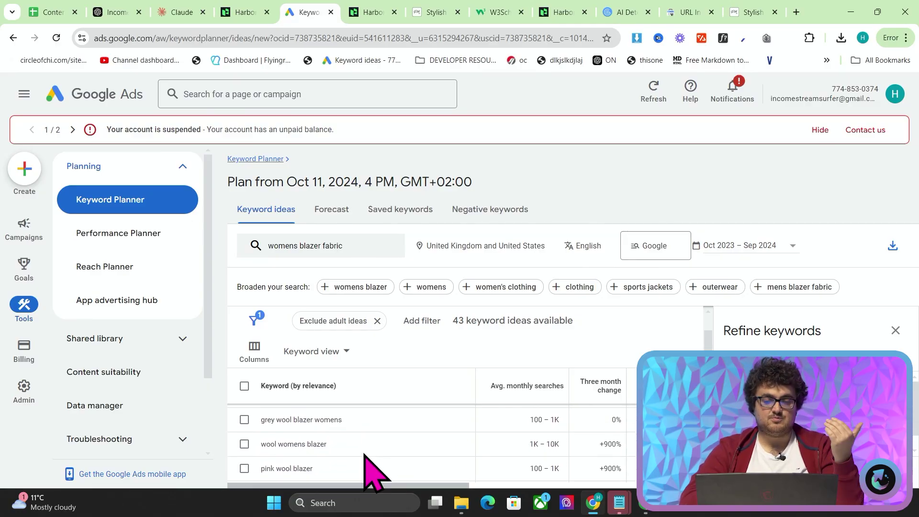
scroll(365, 454, "down", 2)
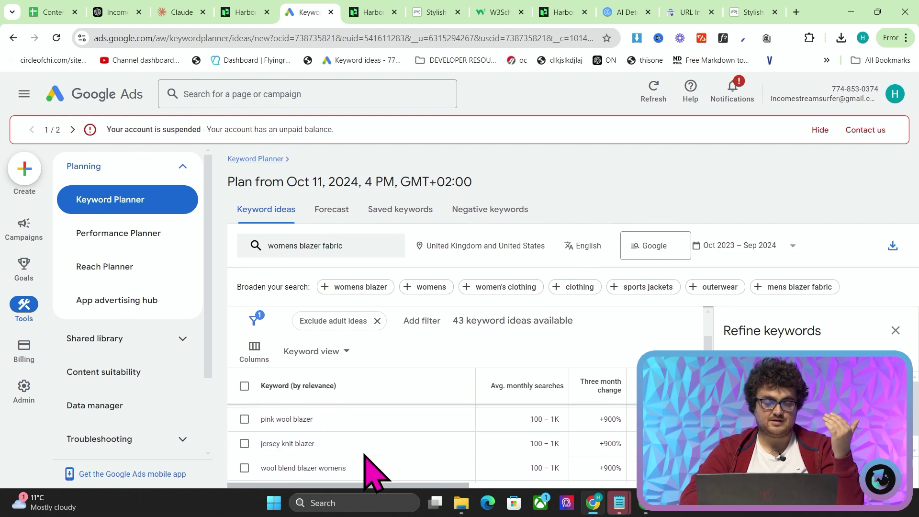
scroll(365, 454, "down", 3)
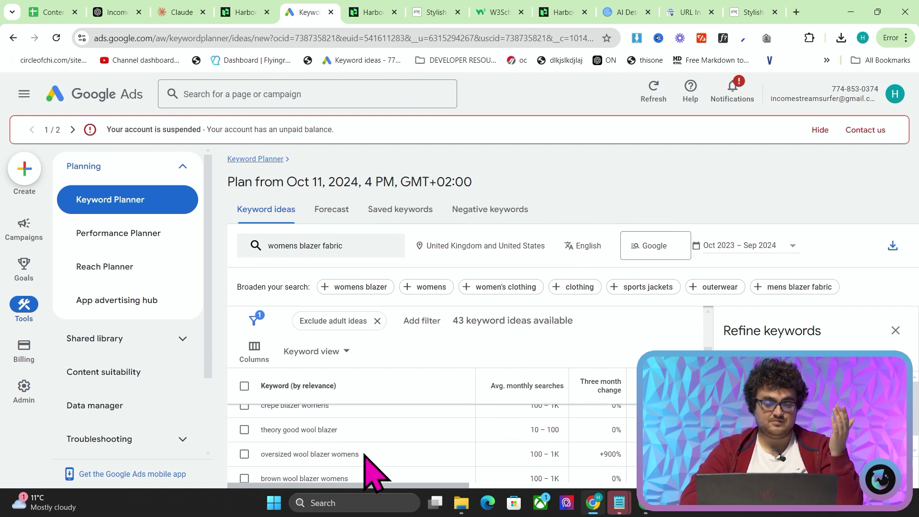
scroll(365, 454, "down", 3)
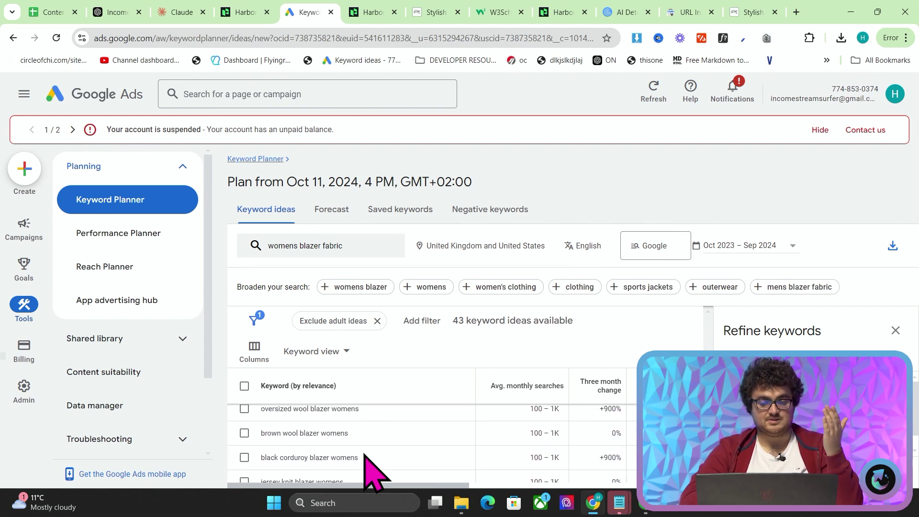
scroll(364, 455, "down", 3)
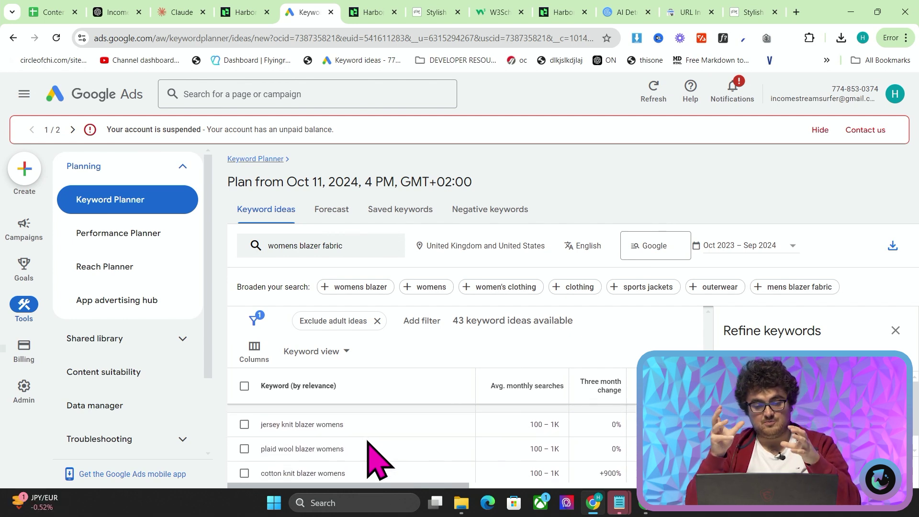
left_click_drag(354, 425, 265, 430)
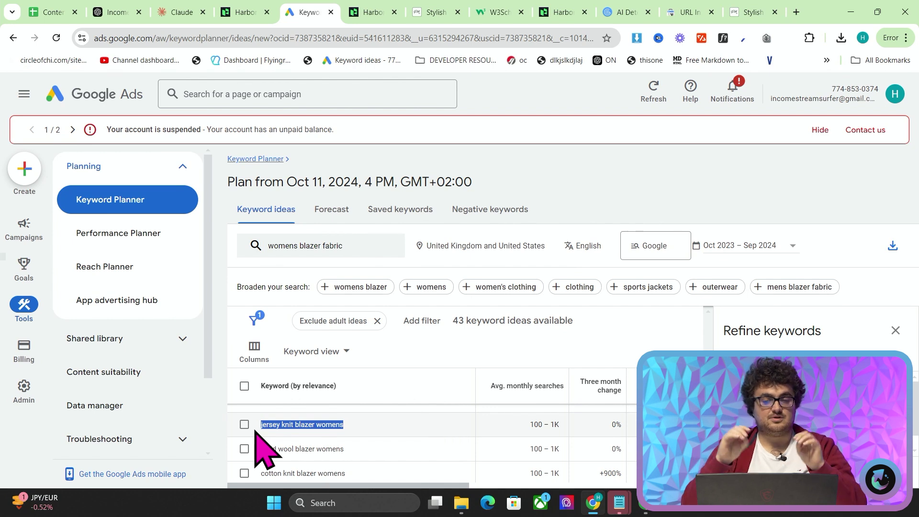
left_click_drag(522, 427, 569, 428)
scroll(571, 429, "down", 5)
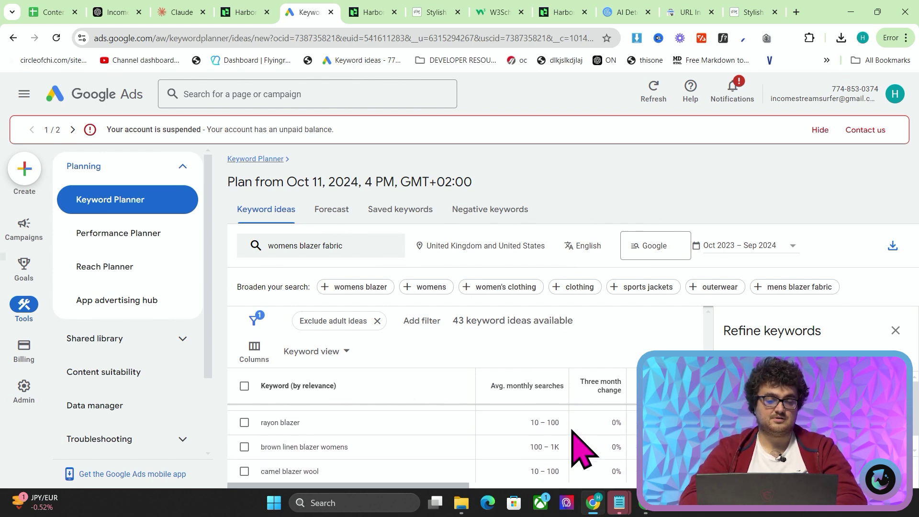
scroll(526, 445, "down", 3)
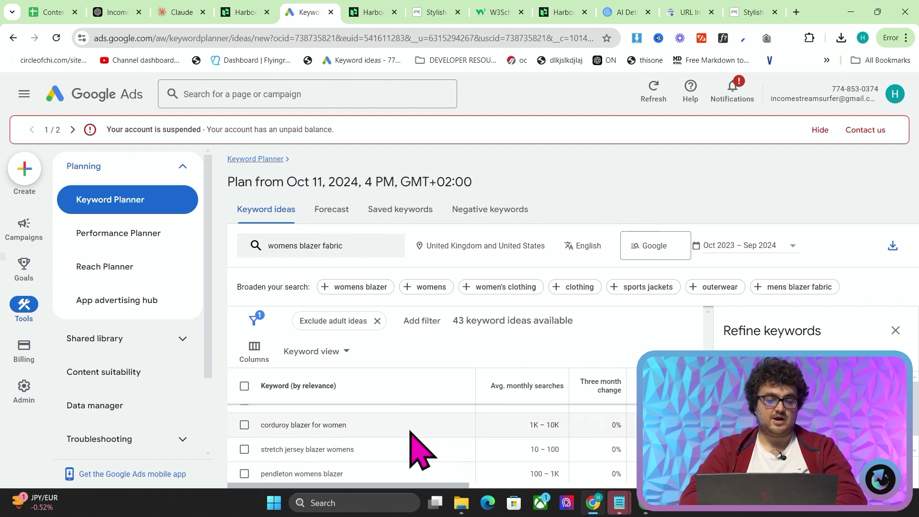
scroll(410, 430, "up", 1)
left_click_drag(384, 426, 259, 424)
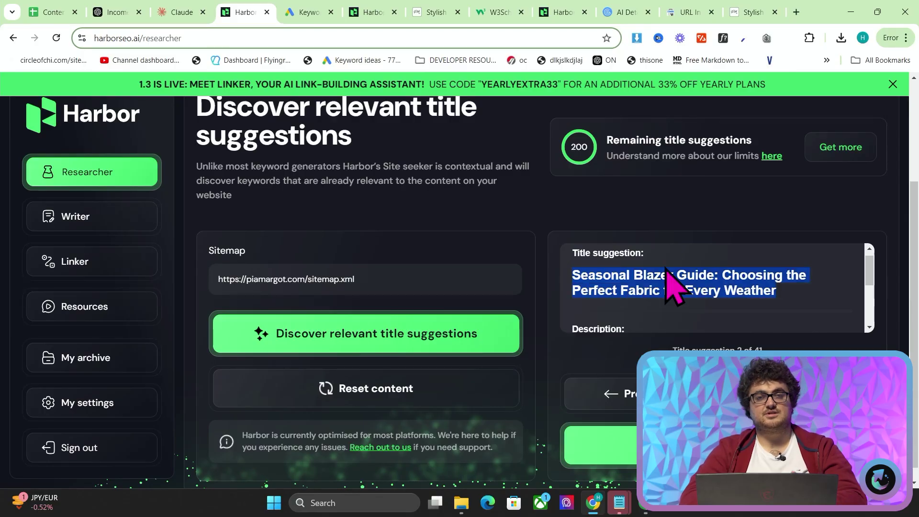
Step five title suggestions forward and one back, then select the Styling Guide denim title text
double_click(614, 251)
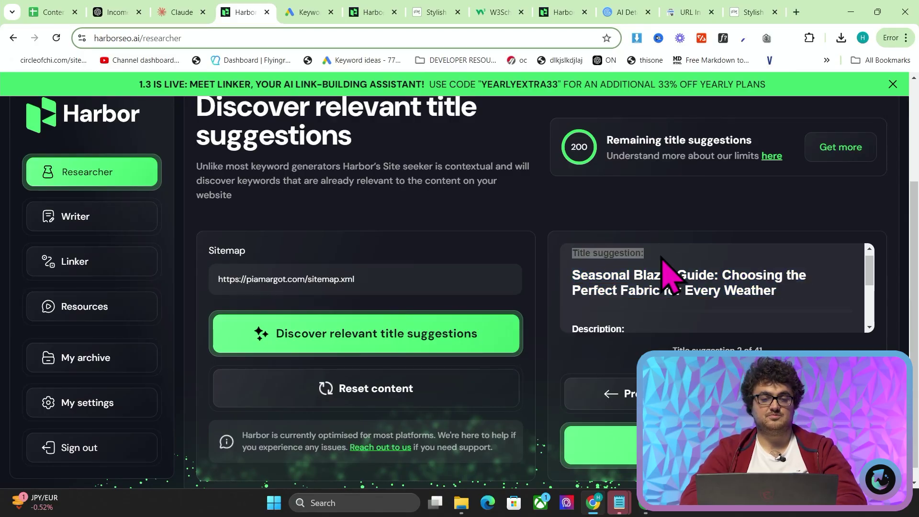
left_click(804, 393)
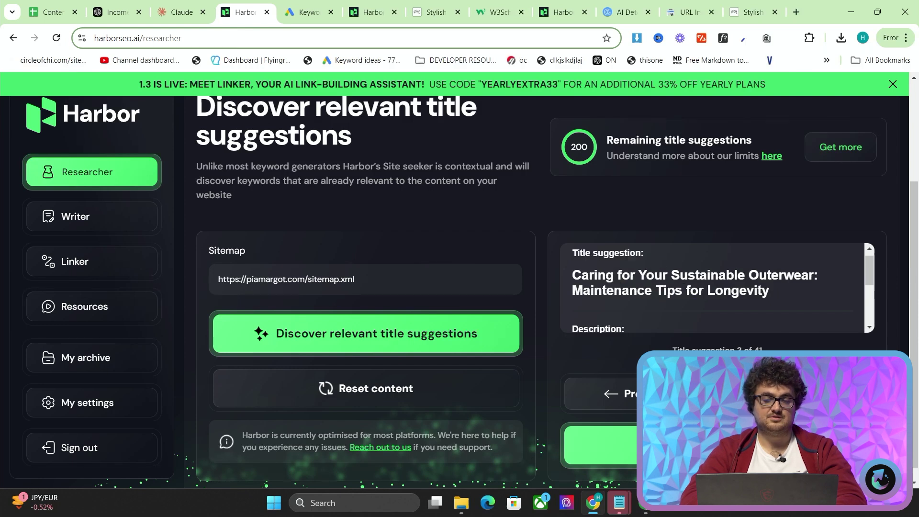
left_click(803, 393)
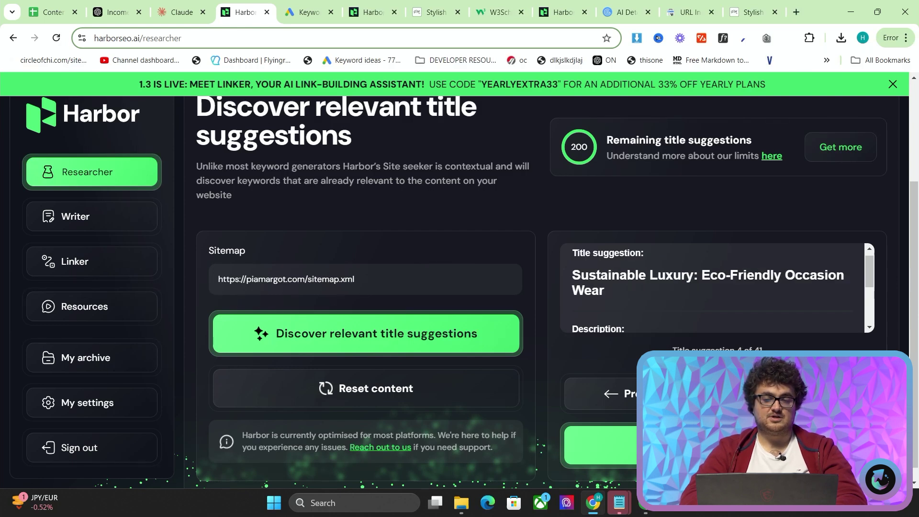
left_click(803, 393)
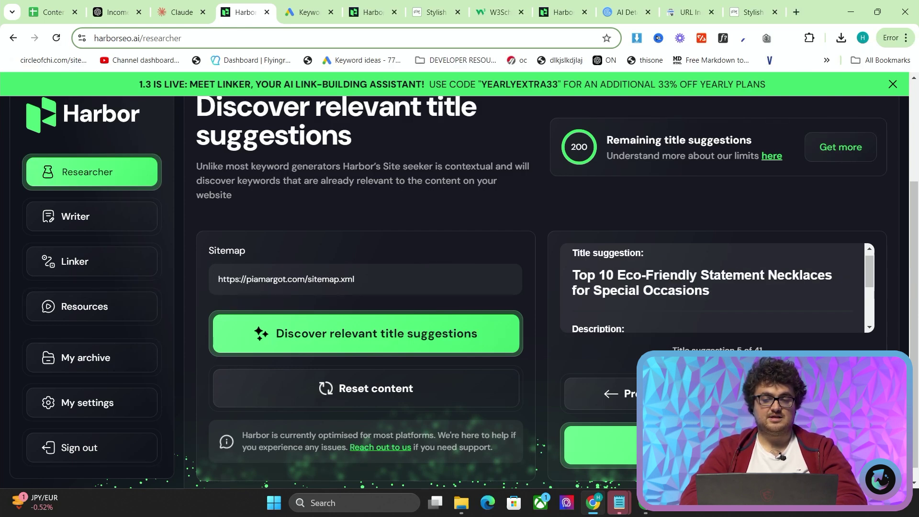
left_click(803, 393)
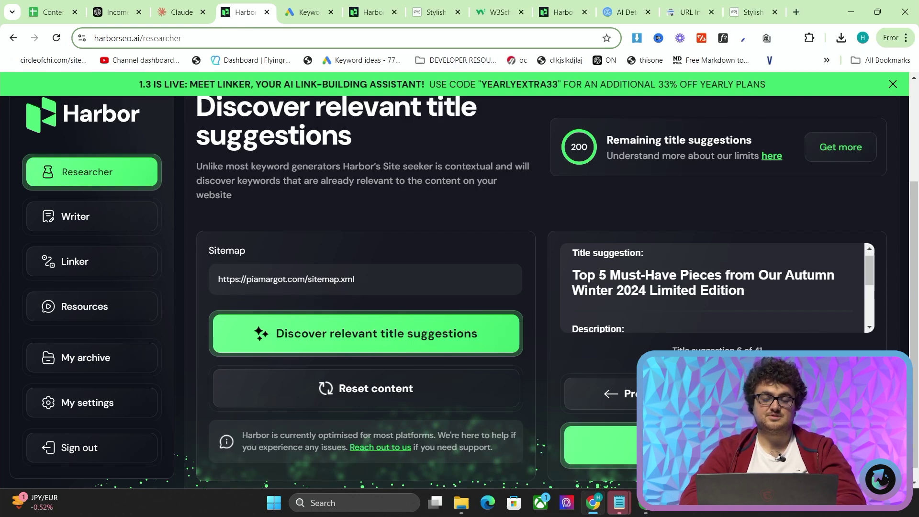
left_click(803, 393)
left_click(622, 394)
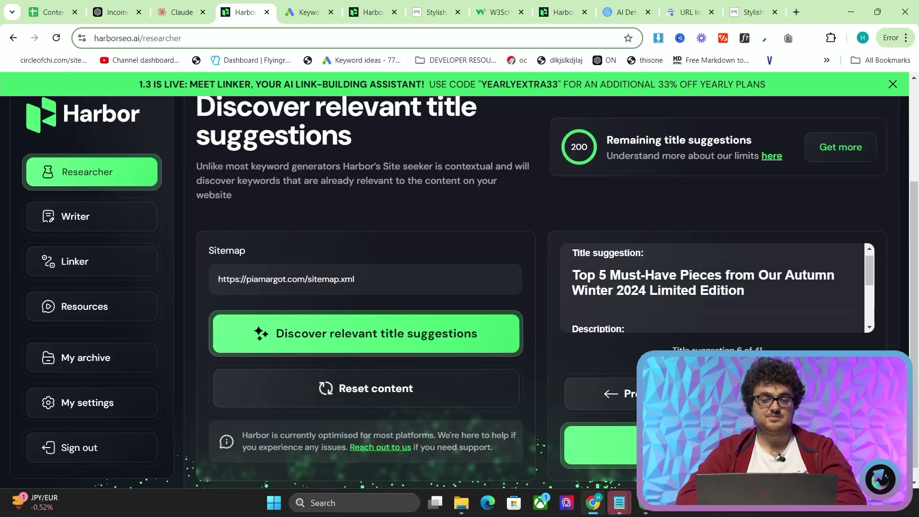
triple_click(713, 273)
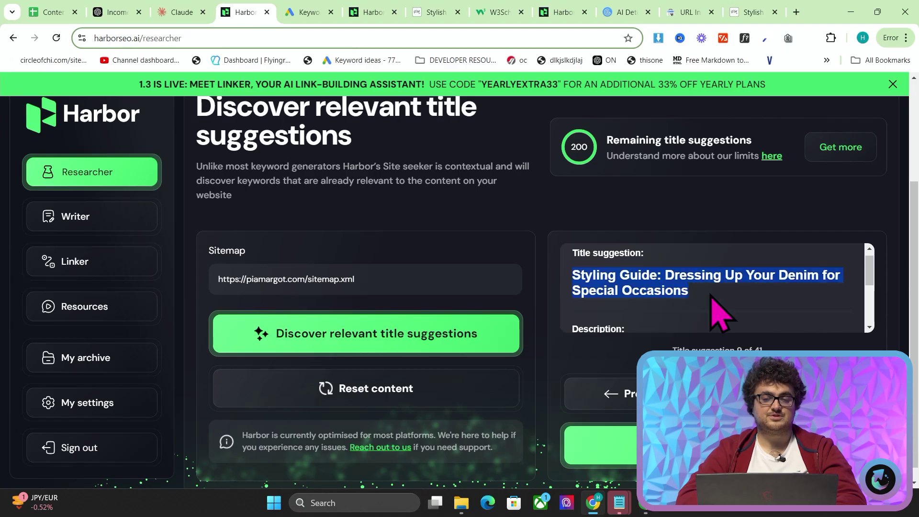
left_click(703, 294)
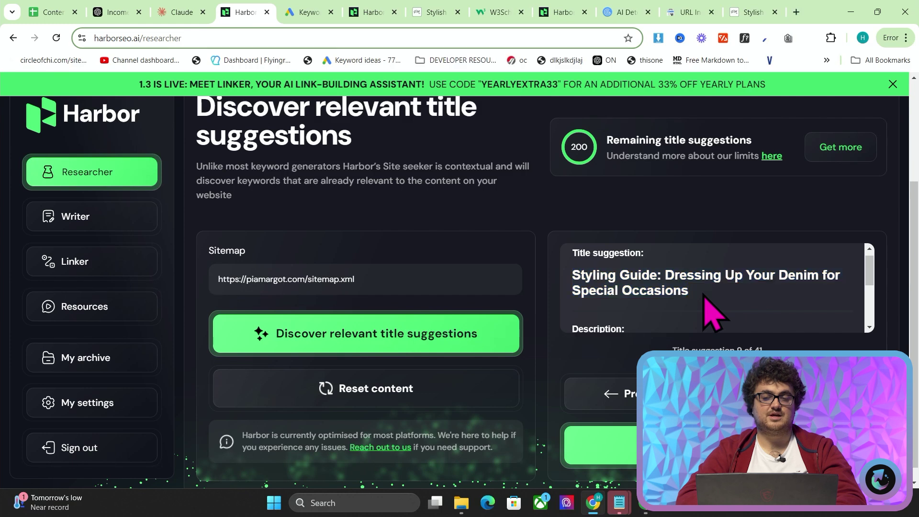
Open ahrefs.com in a new browser tab
left_click(794, 10)
type("ahr")
key("Return")
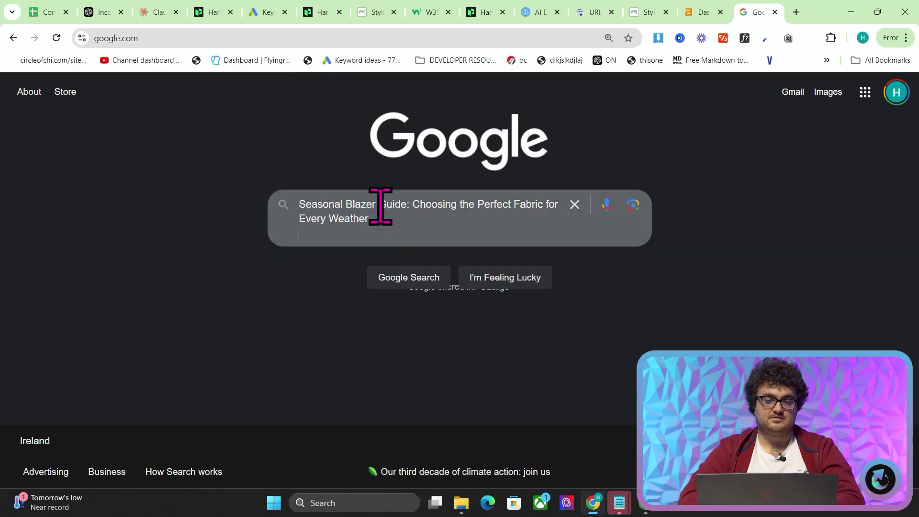
Google 'styling denim for women' and open results like Jeans Outfit Ideas in background tabs
left_click(232, 6)
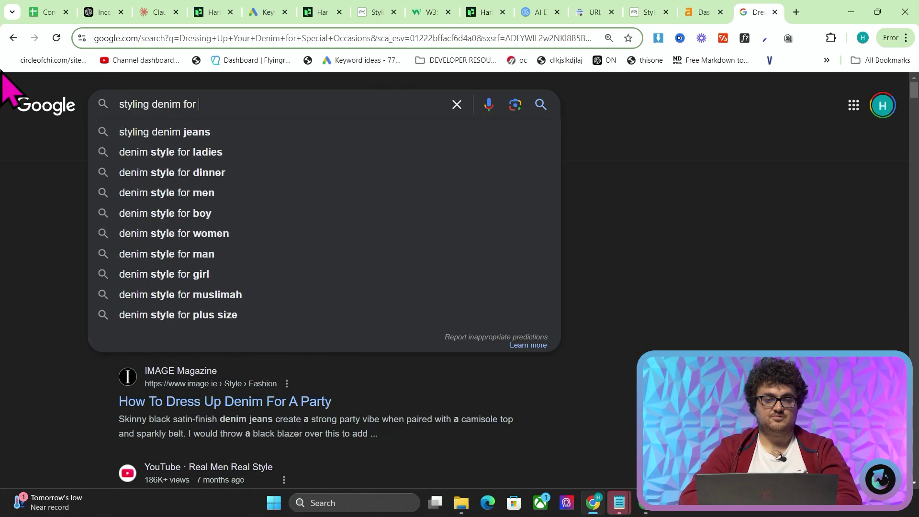
type("women")
key("Return")
scroll(301, 297, "down", 10)
scroll(297, 255, "up", 2)
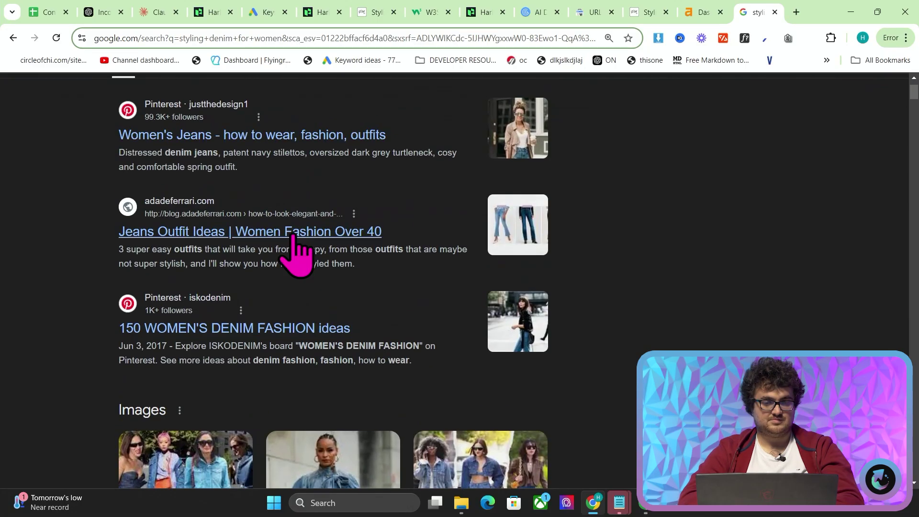
middle_click(293, 235)
middle_click(293, 234)
Analyse the adadeferrari jeans-outfit article URL in Ahrefs Site Explorer
left_click(617, 12)
left_click(225, 107)
key("ctrl+v")
key("Return")
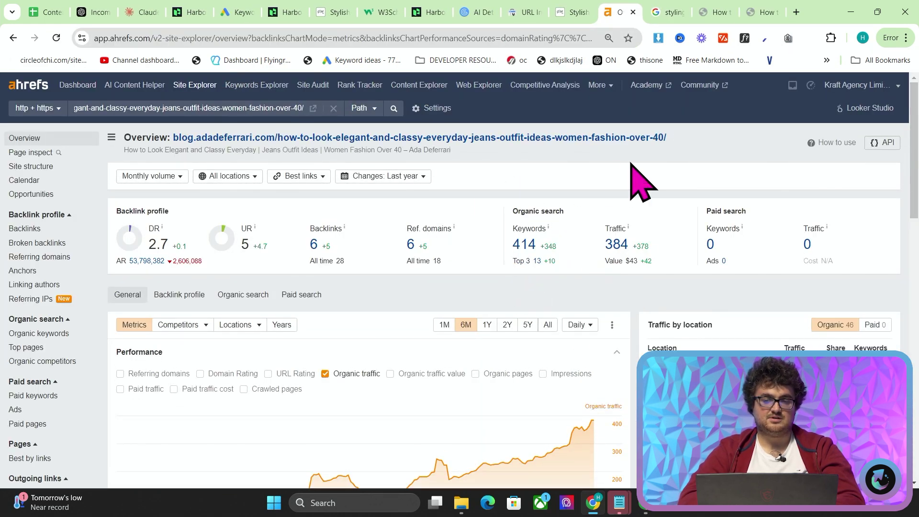
Review the article's DR 2.7 and 384 traffic, then open Ahrefs' Website Traffic Checker via Google
scroll(574, 224, "down", 2)
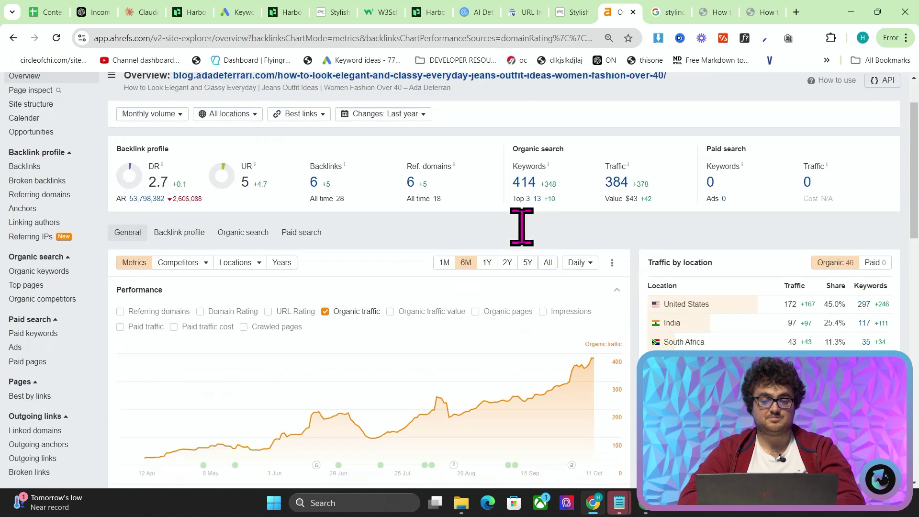
mouse_move(593, 343)
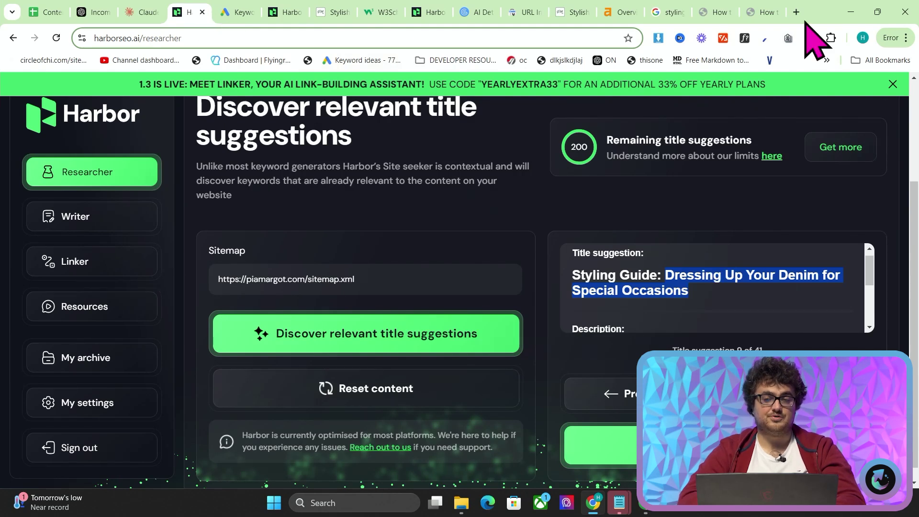
left_click(798, 11)
type("ahrefs traffic checkee")
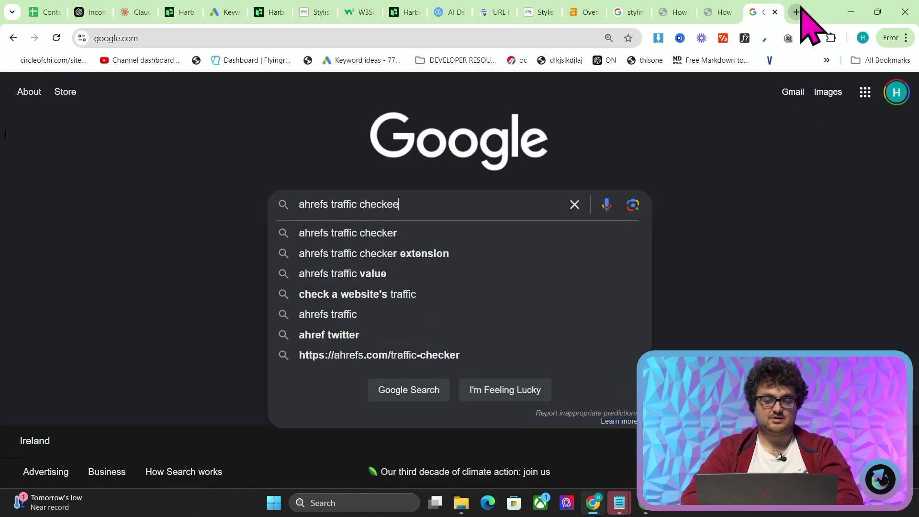
type("r")
key("Return")
left_click(302, 311)
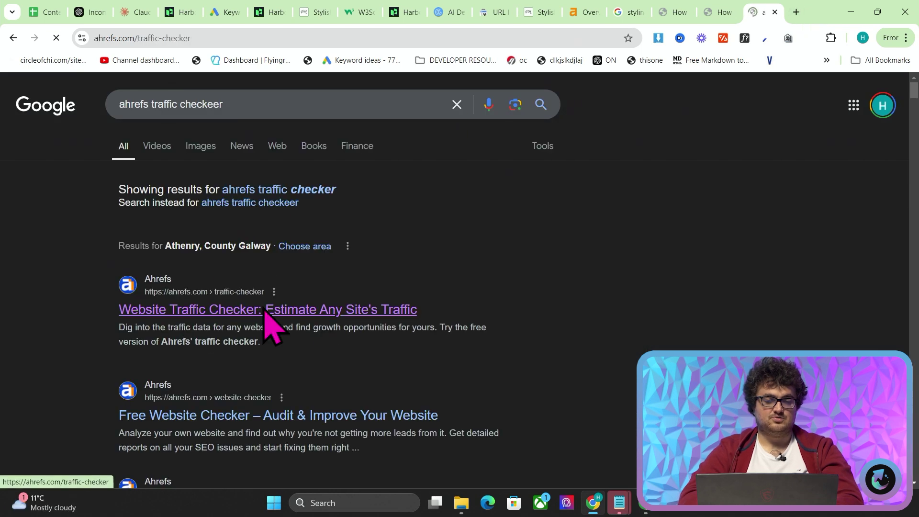
left_click(338, 296)
Run an Ahrefs traffic check on the exact adadeferrari blog post URL
key("ctrl+v")
left_click(675, 292)
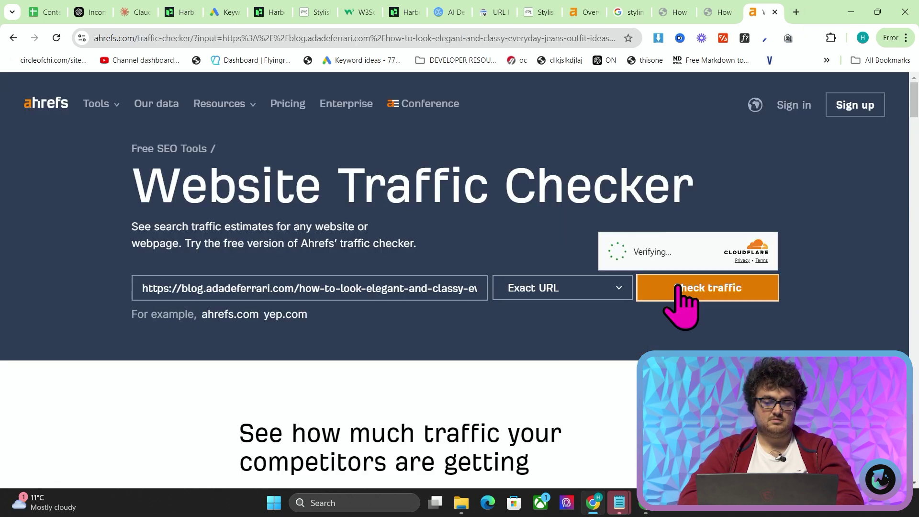
left_click(682, 293)
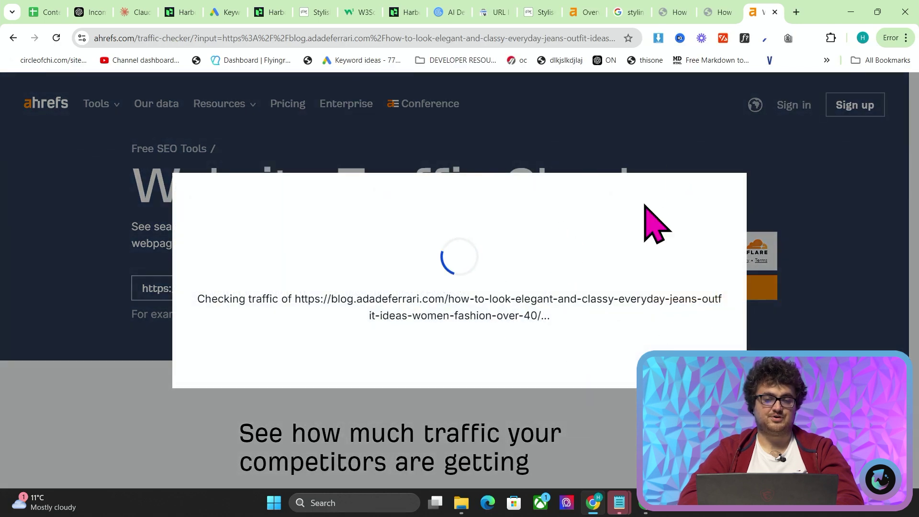
Review the 351 organic traffic figure, top keywords, and Philippines and United Kingdom country rows
scroll(622, 302, "down", 2)
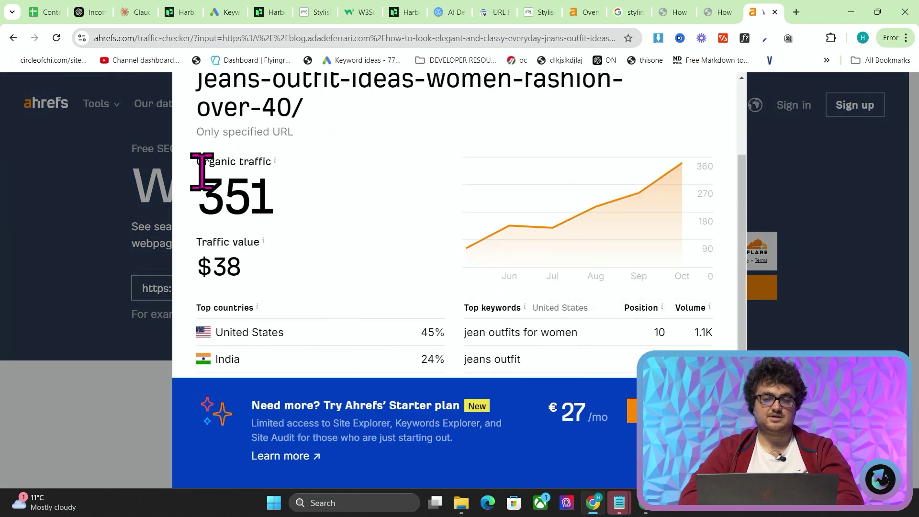
left_click_drag(202, 171, 280, 227)
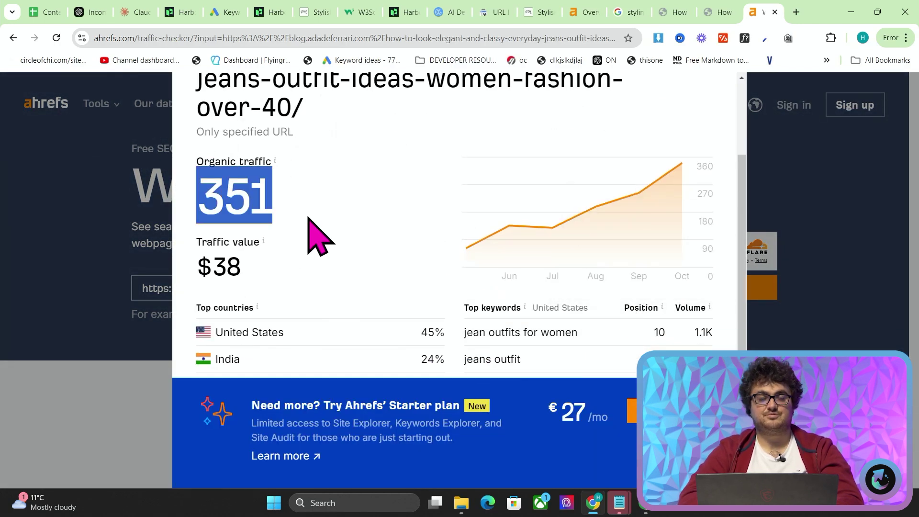
scroll(253, 206, "down", 3)
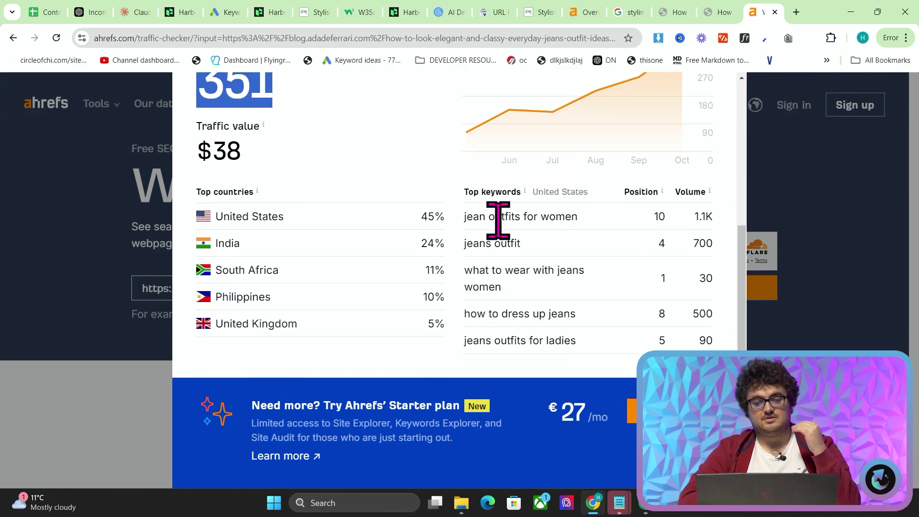
left_click(464, 222)
left_click_drag(464, 221, 621, 359)
left_click_drag(447, 337, 134, 307)
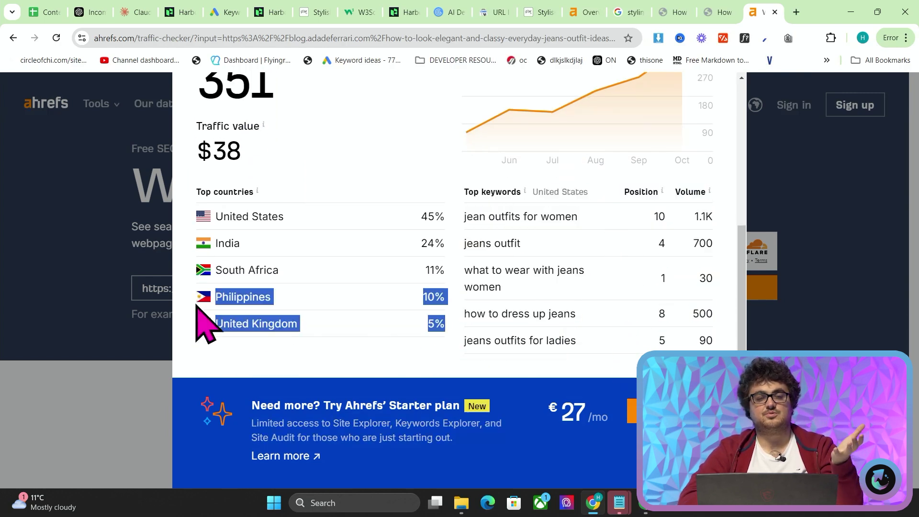
Select the Styling Guide title suggestion in Harbor, then bring up the Linker prospects page
left_click(196, 11)
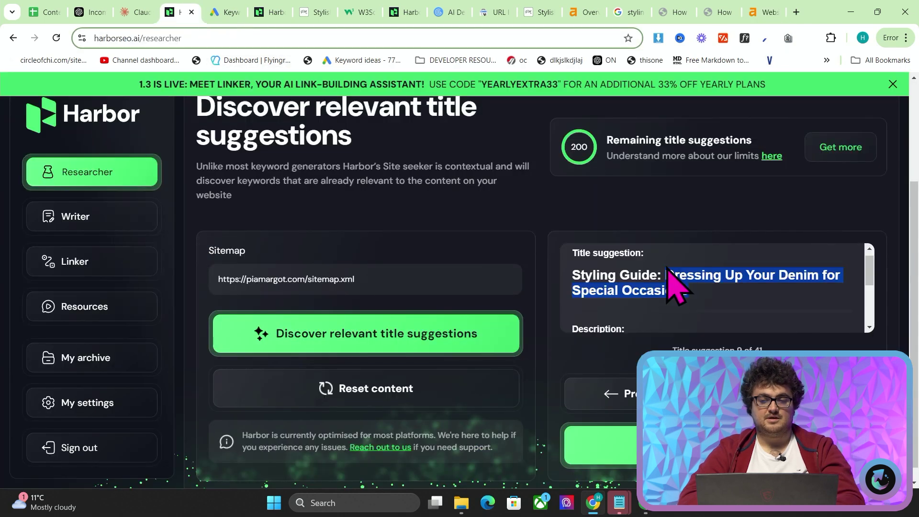
left_click_drag(672, 269, 672, 268)
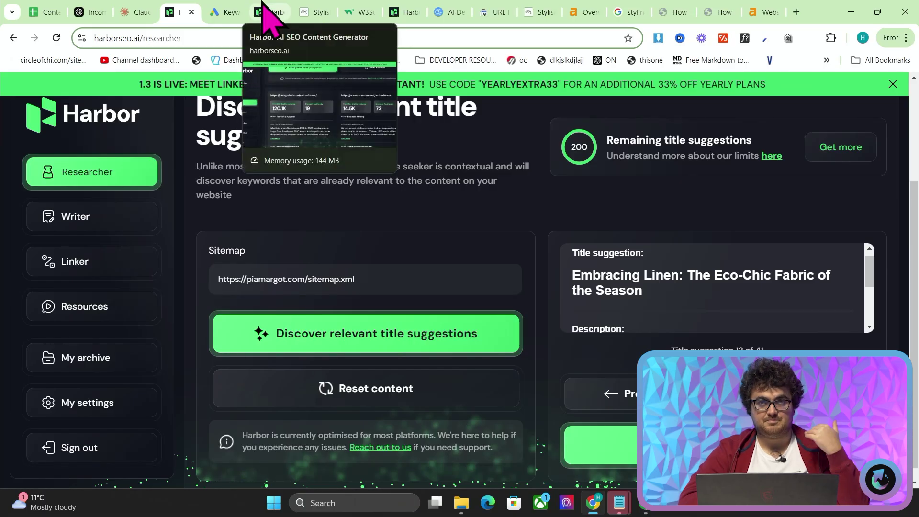
left_click_drag(263, 12, 210, 21)
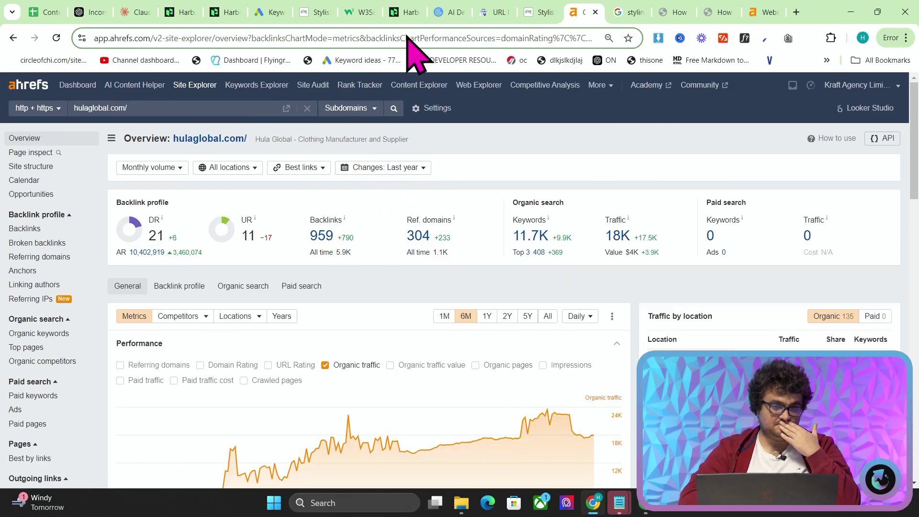
Place the Harbor Linker page beside Ahrefs and return to the hulaglobal.com overview
left_click_drag(243, 5, 537, 12)
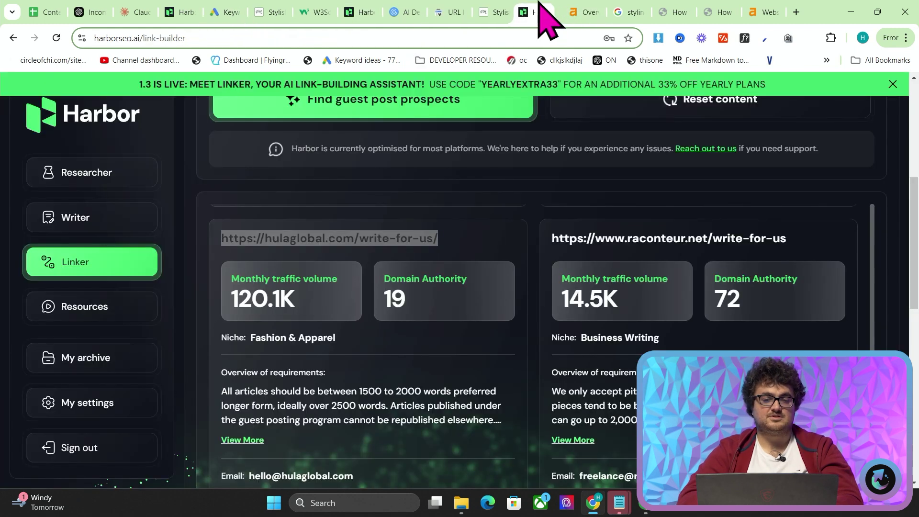
left_click(574, 12)
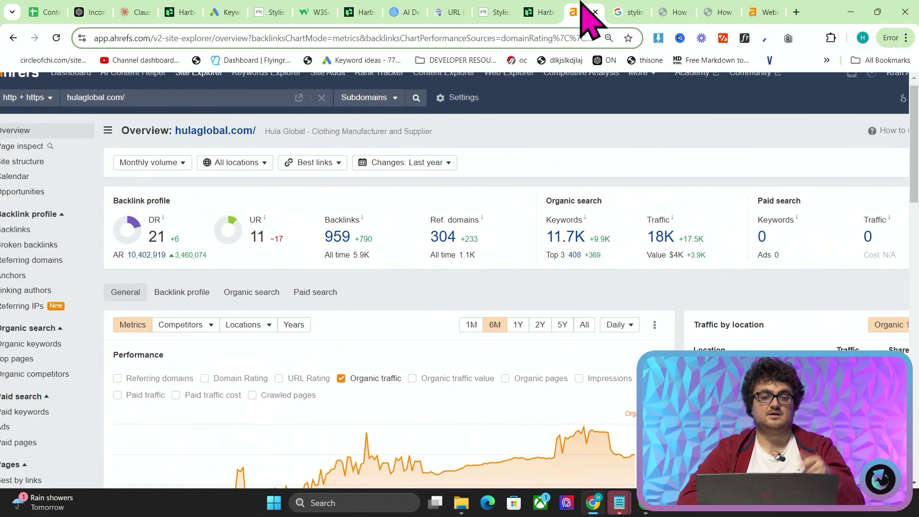
Open hulaglobal.com's write-for-us page from the Harbor prospects list in its own tab
left_click(540, 12)
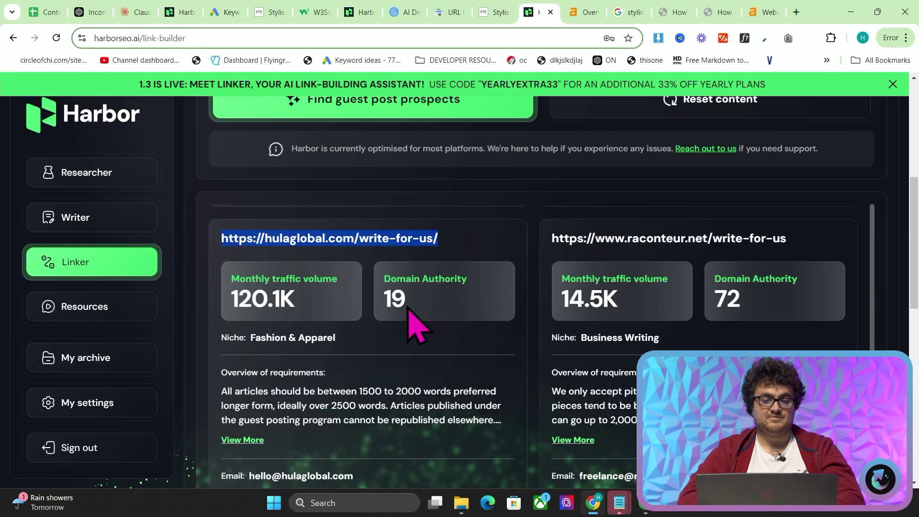
scroll(421, 318, "down", 1)
scroll(461, 267, "up", 1)
triple_click(448, 248)
left_click_drag(431, 249, 813, 14)
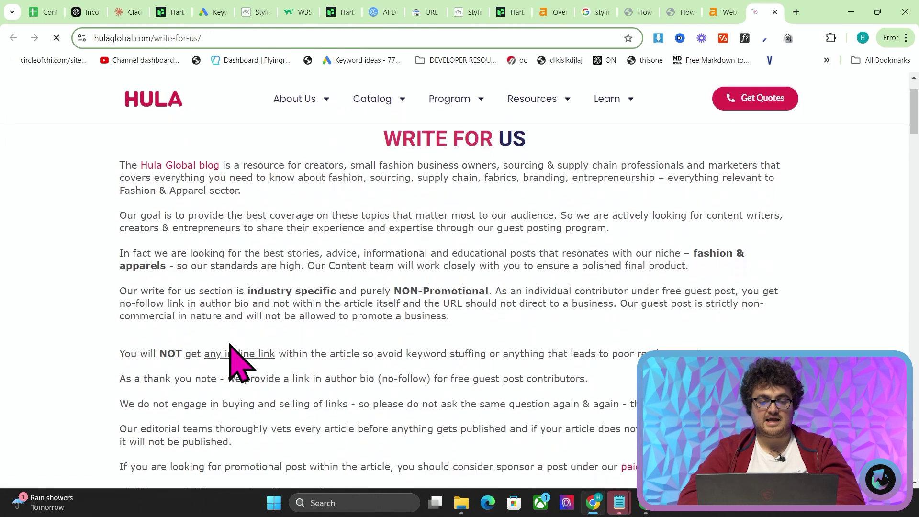
Read through the write-for-us page's 10-step process and editorial guidelines
scroll(362, 323, "down", 8)
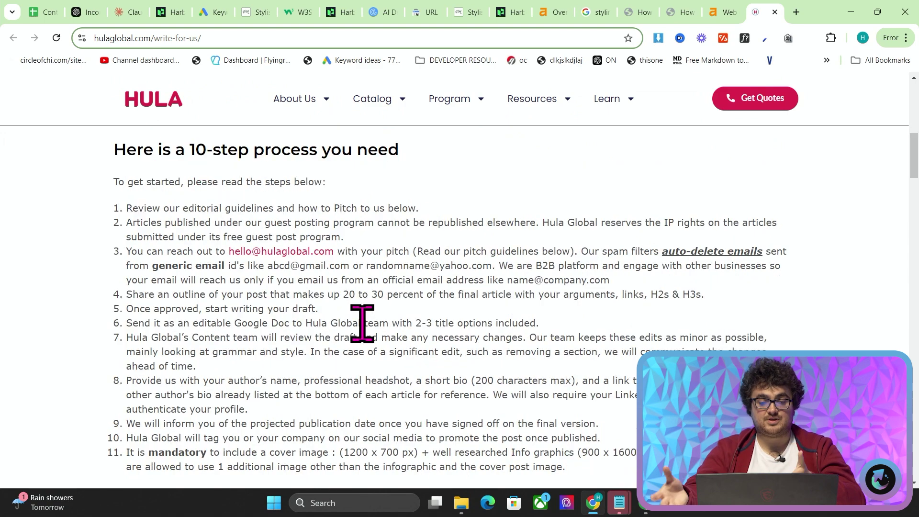
scroll(362, 323, "down", 1)
scroll(362, 323, "up", 15)
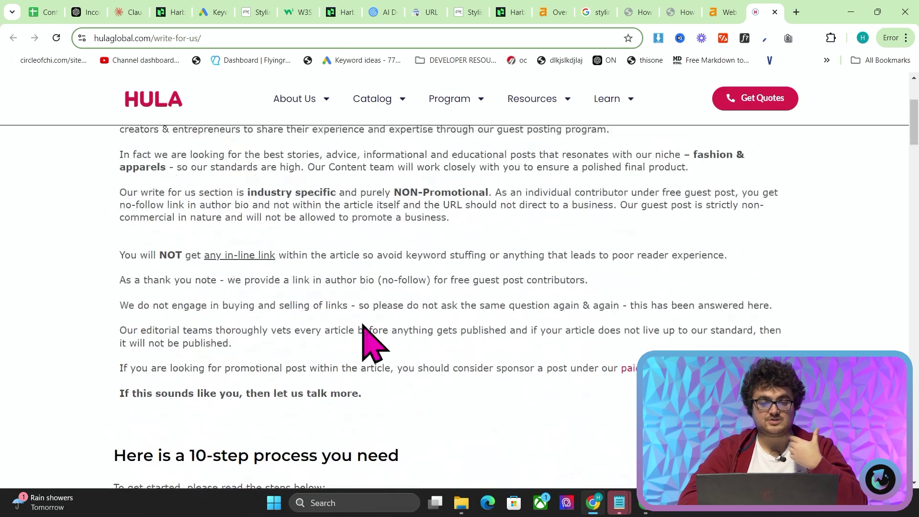
scroll(362, 323, "down", 10)
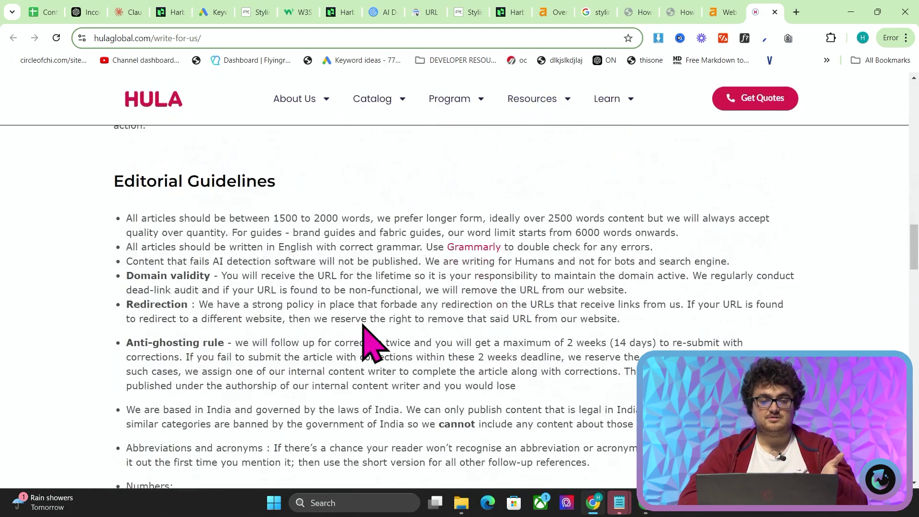
Recheck the Ahrefs hulaglobal overview, review the pitch requirements, and end on Ahrefs
left_click(555, 12)
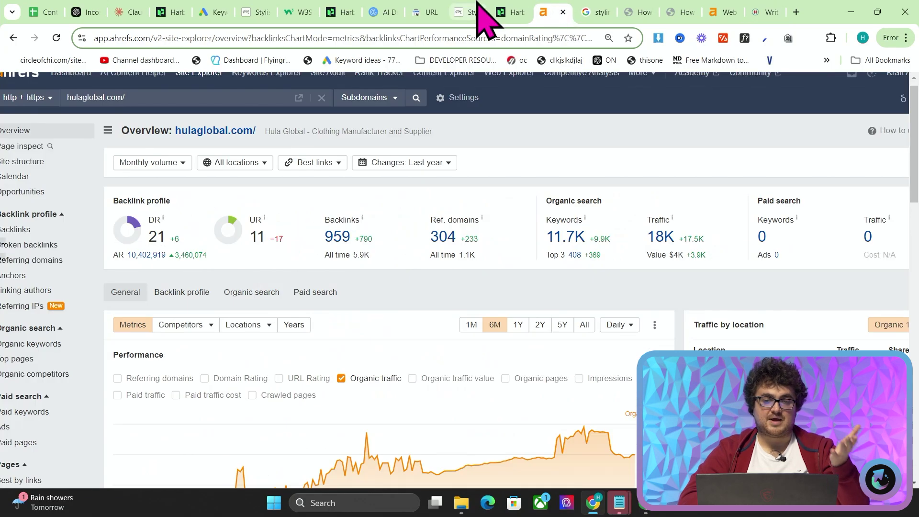
left_click(768, 12)
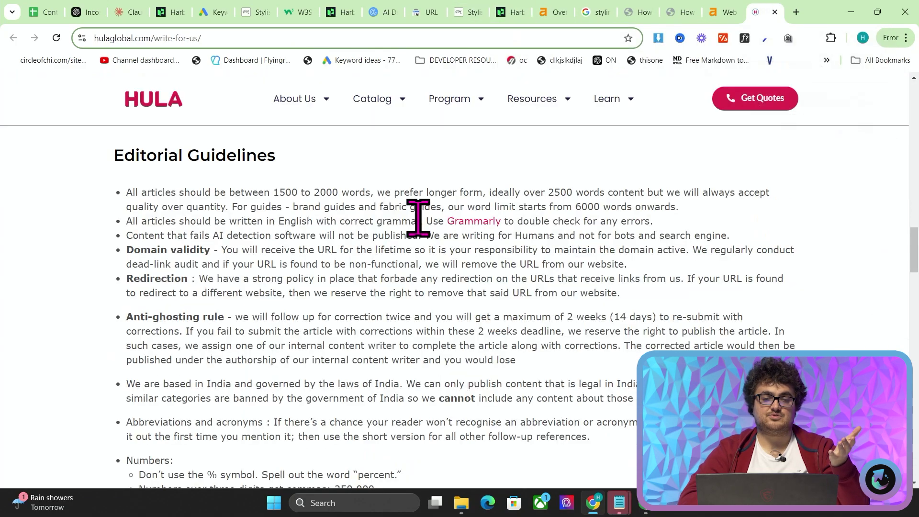
scroll(419, 220, "up", 5)
scroll(419, 221, "up", 10)
scroll(419, 220, "down", 13)
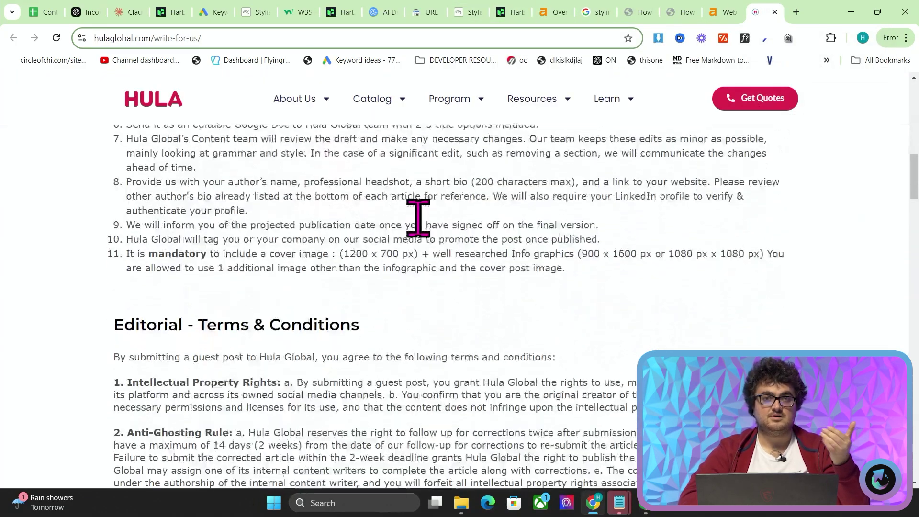
scroll(418, 217, "down", 12)
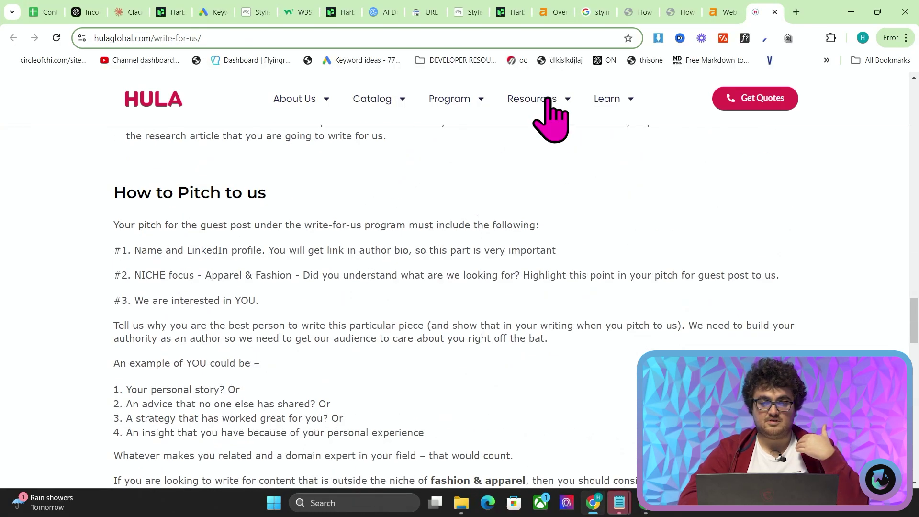
left_click(553, 15)
Look up the raconteur.net prospect in Ahrefs Site Explorer and enlarge the results
left_click(505, 13)
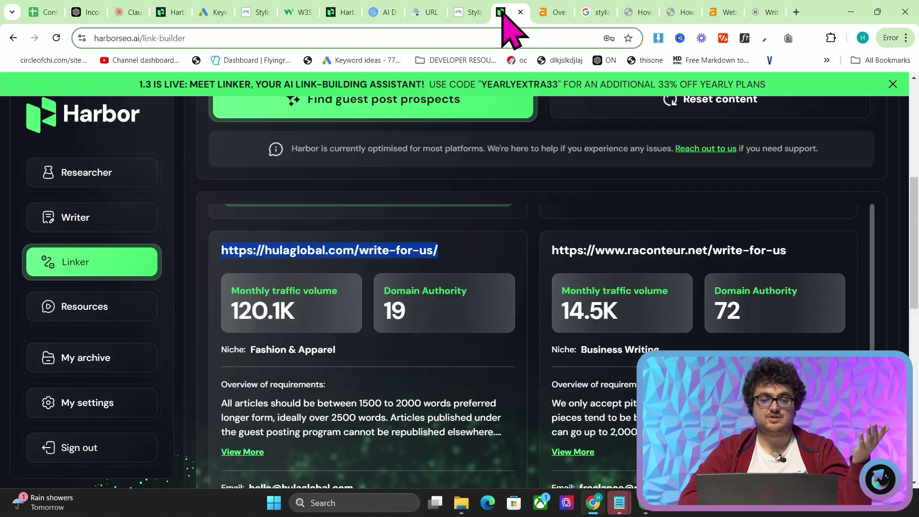
left_click_drag(551, 250, 713, 252)
key("ctrl+c")
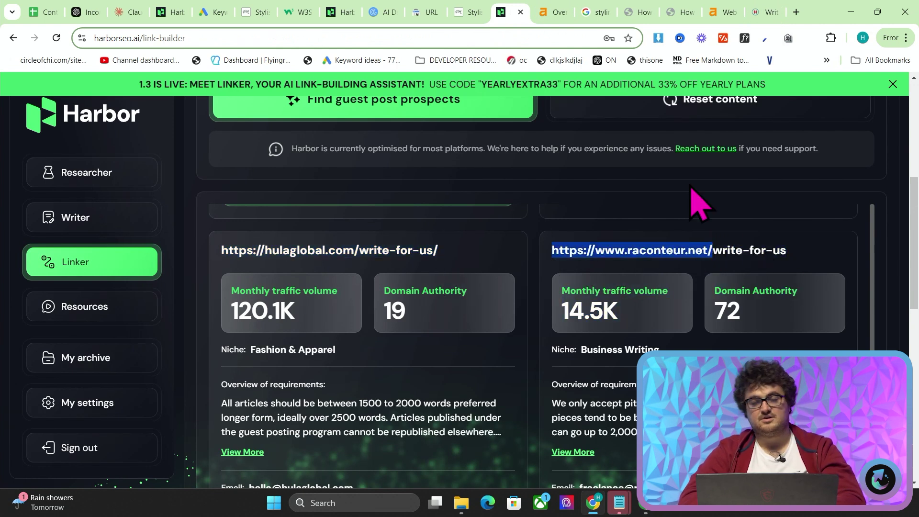
left_click(557, 13)
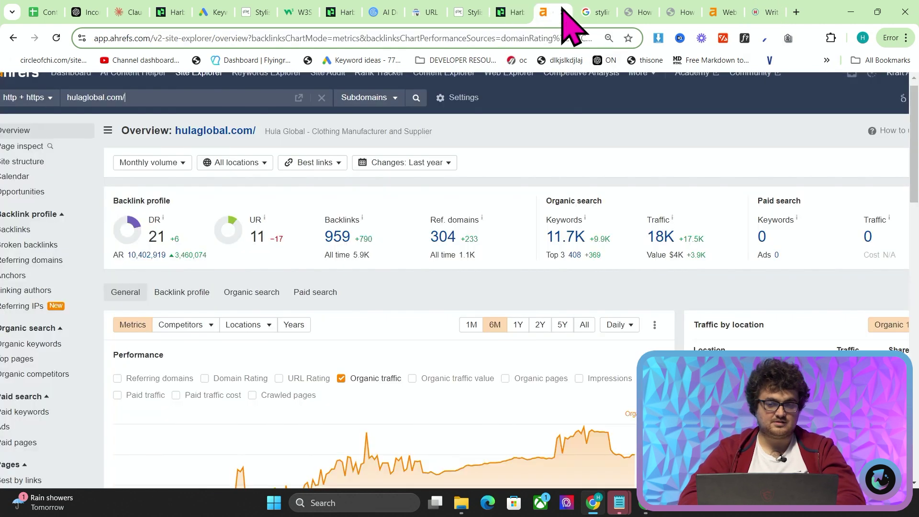
triple_click(246, 96)
key("ctrl+v")
key("Return")
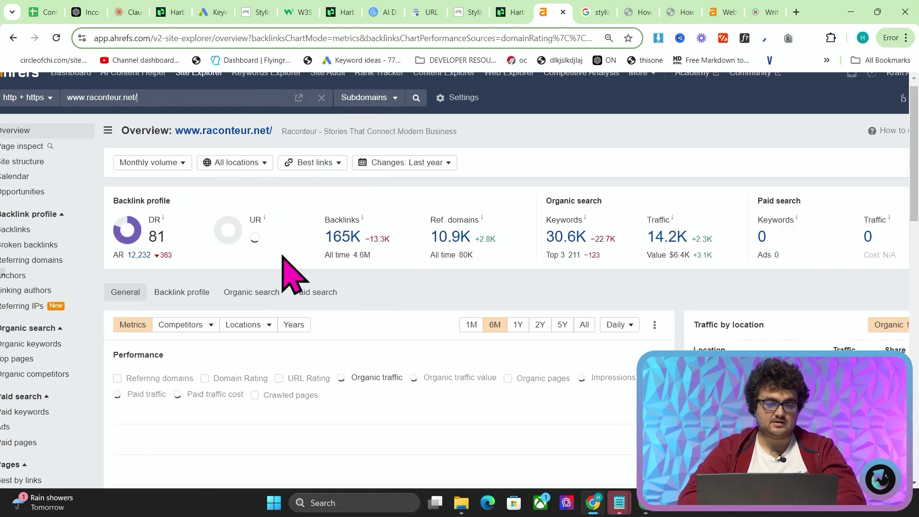
key("ctrl+plus")
key("ctrl+plus")
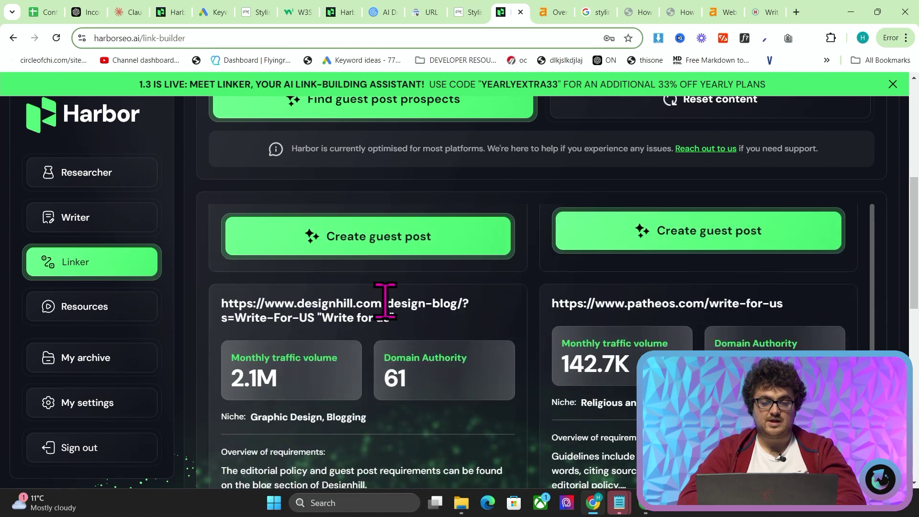
Select the designhill.com and patheos.com prospect domains, then return to Harbor's Linker results
left_click_drag(386, 303, 211, 311)
left_click_drag(416, 330, 221, 309)
left_click(338, 303)
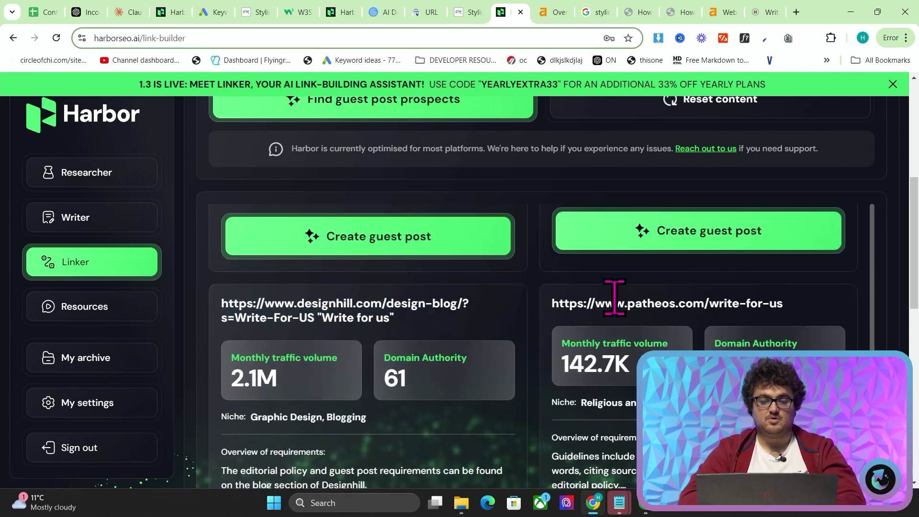
left_click_drag(709, 303, 574, 298)
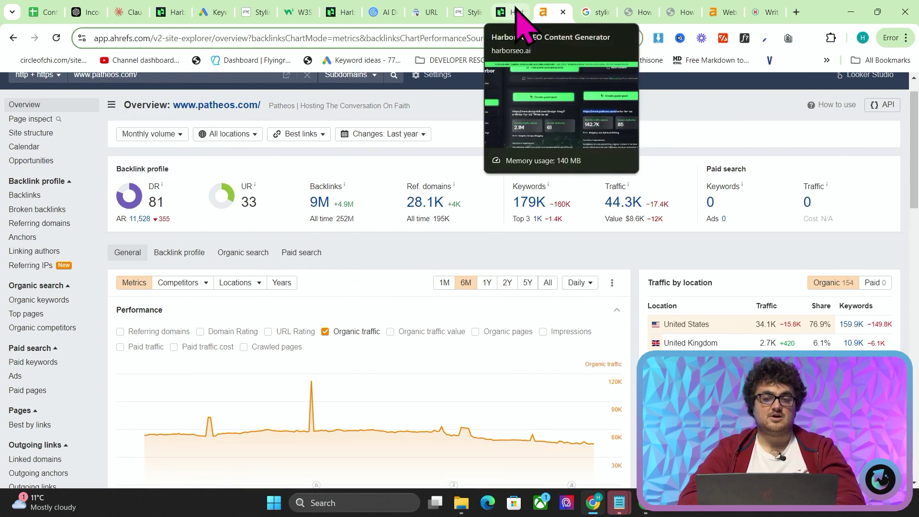
left_click(516, 11)
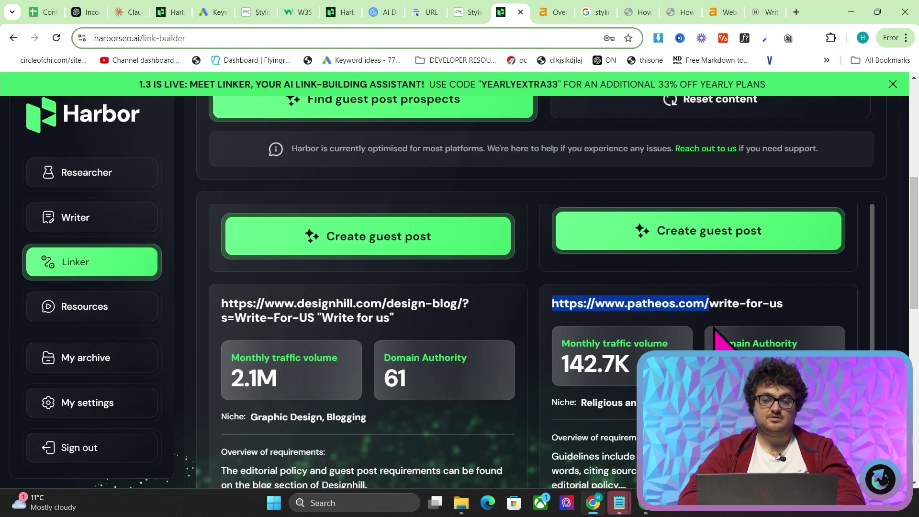
scroll(713, 327, "down", 3)
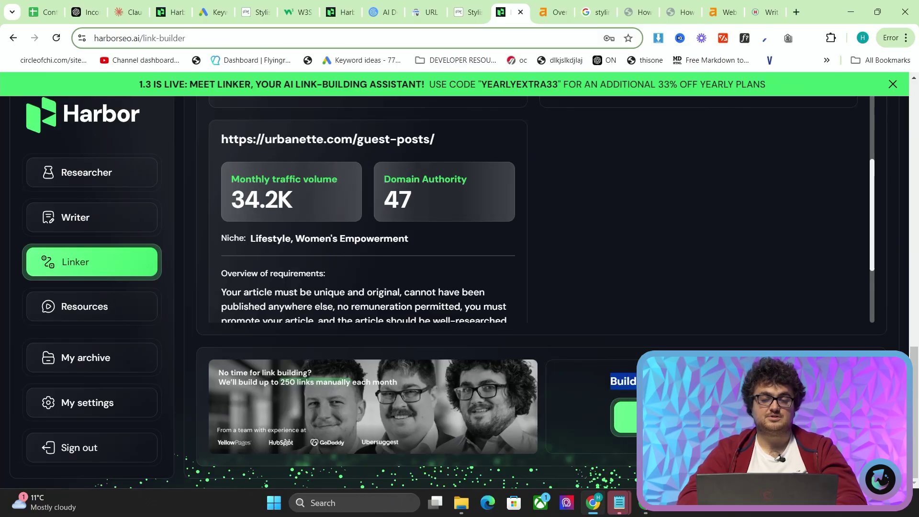
Open the done-for-you backlink plans and slide to the €2075 Market Mover tier
left_click(565, 354)
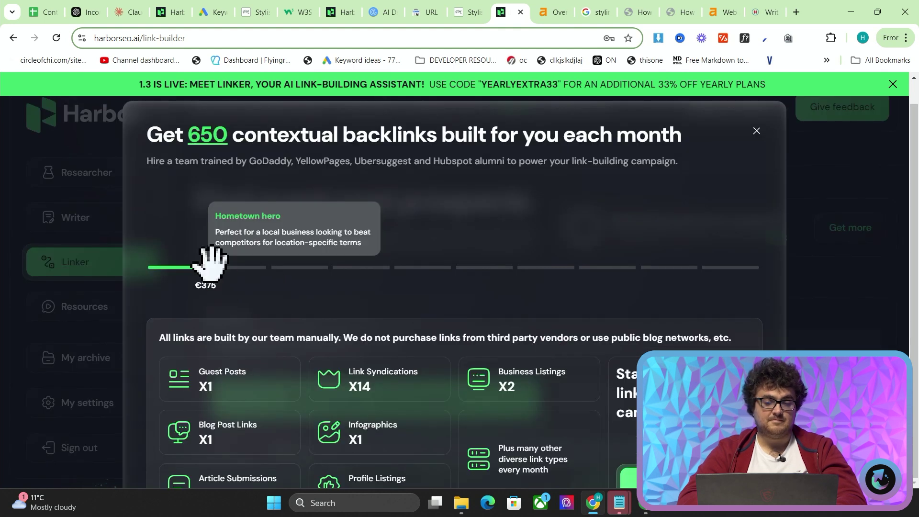
left_click_drag(211, 266, 418, 275)
scroll(384, 431, "down", 2)
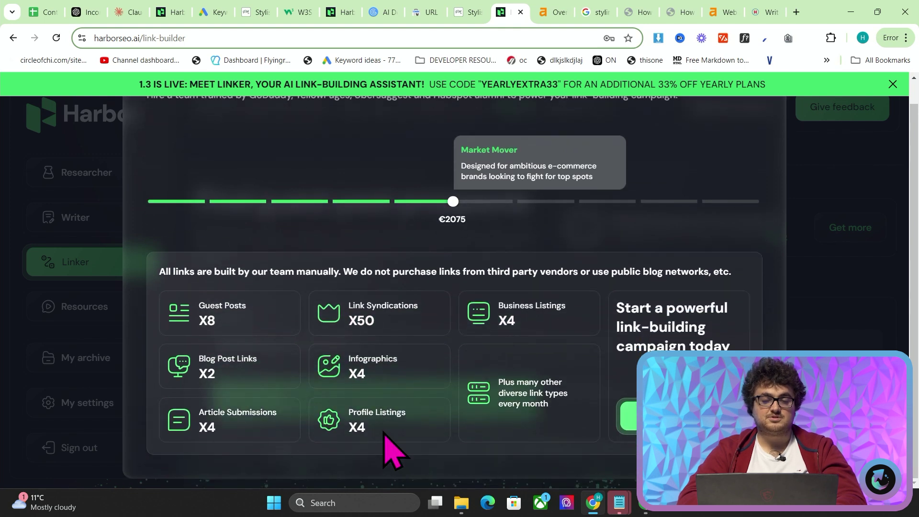